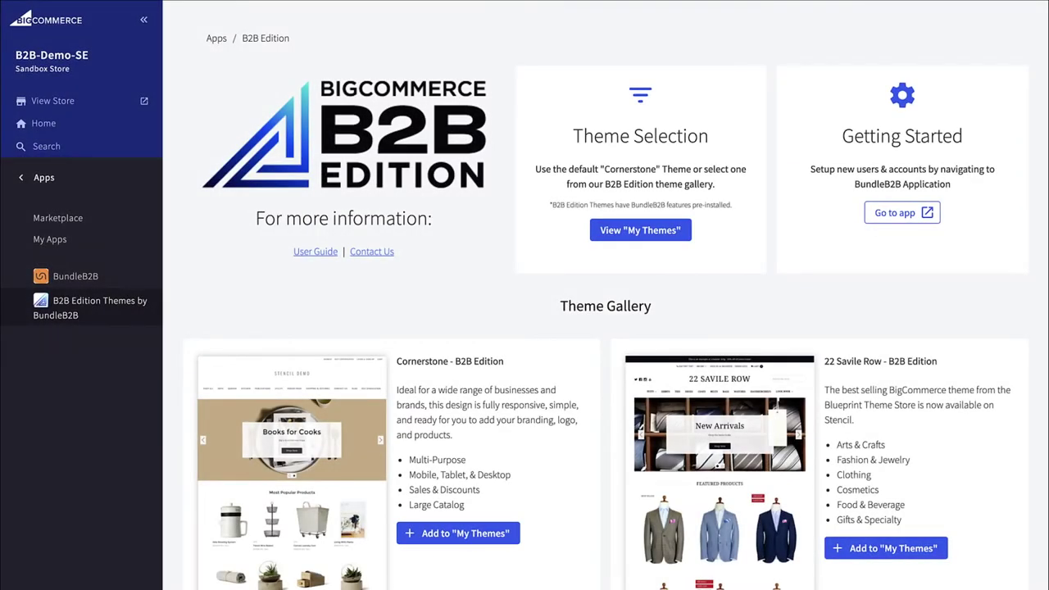
Scroll through the B2B Edition theme gallery
scroll(606, 328, "down", 5)
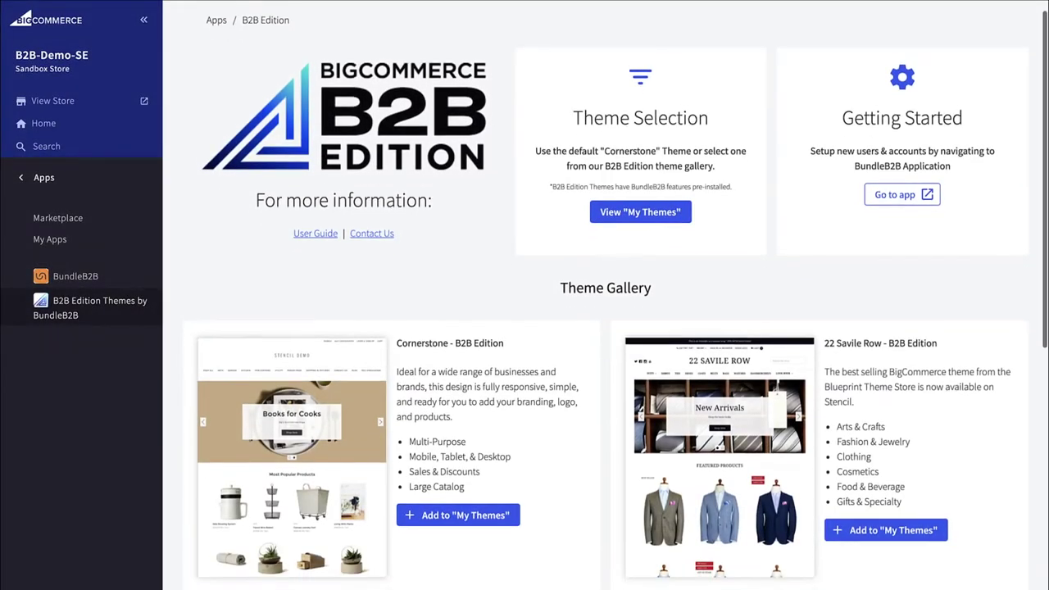
scroll(606, 328, "down", 5)
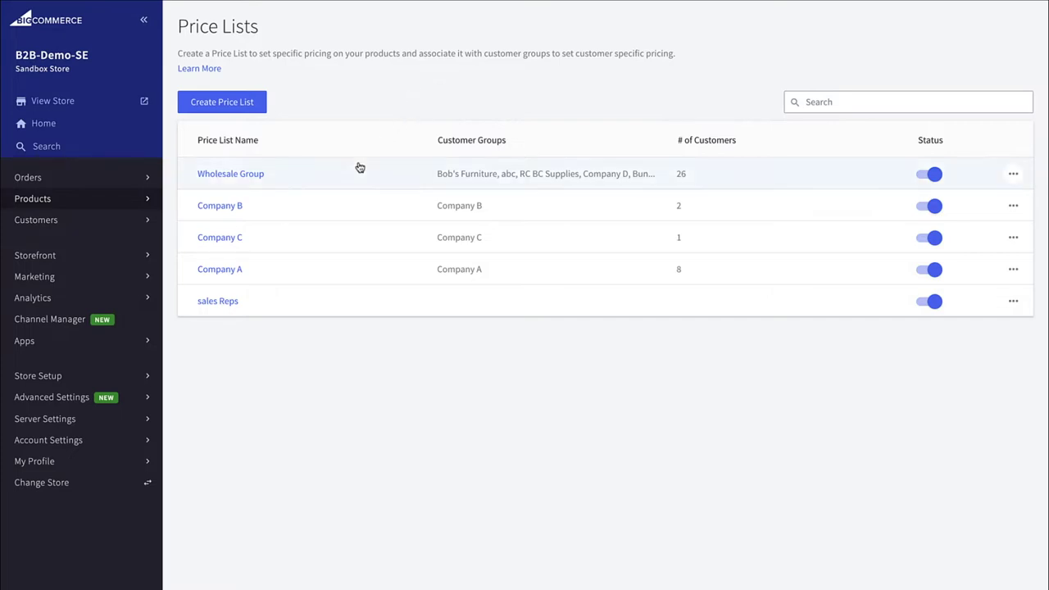
Open the Company A price list from the Price Lists table
left_click(227, 271)
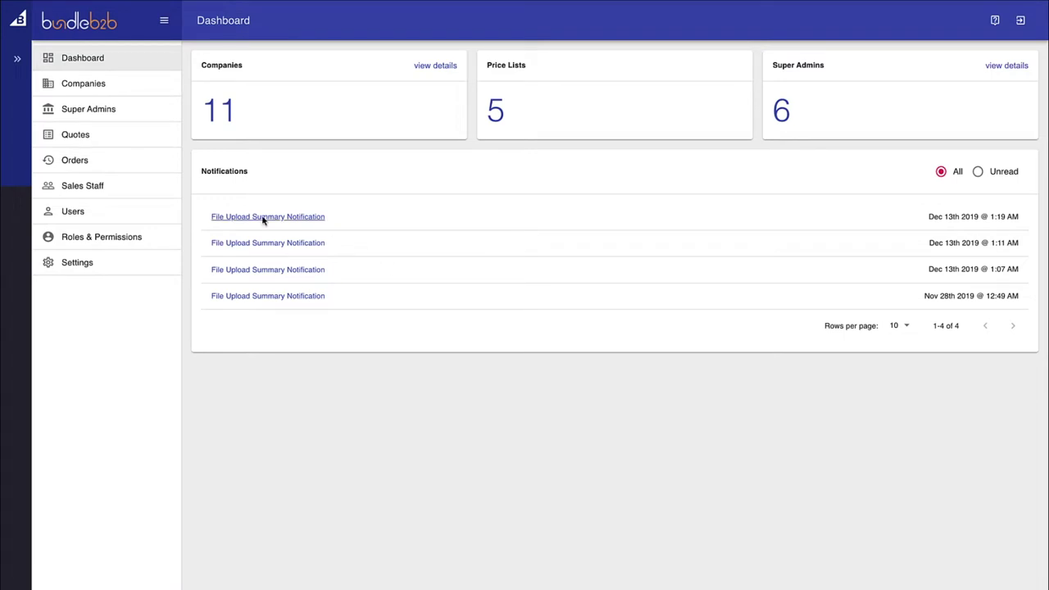
Open Company A from Companies and list its 8 users with Admin and Buyer roles
left_click(151, 90)
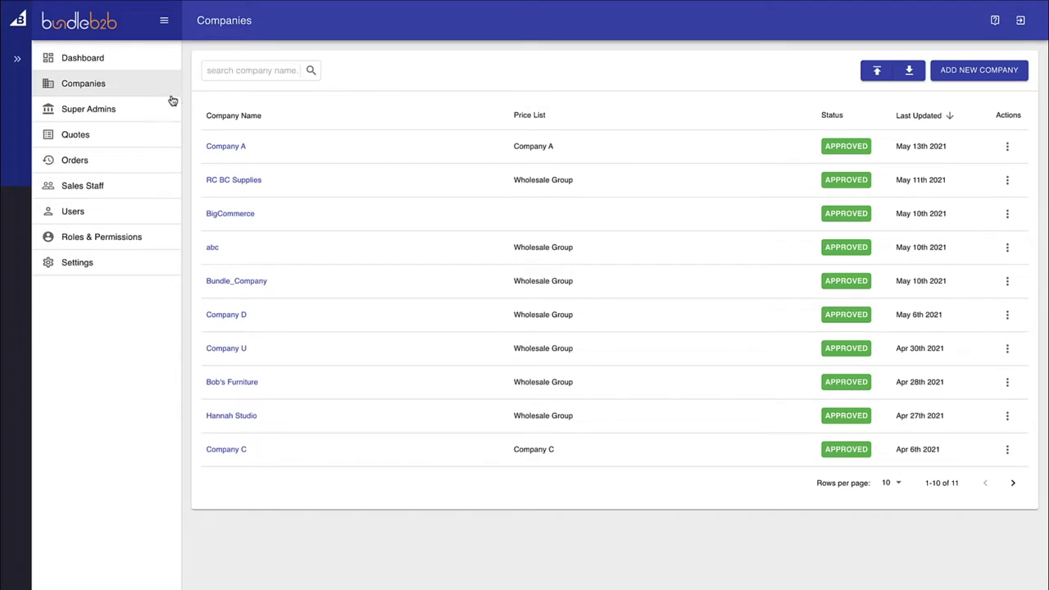
left_click(226, 147)
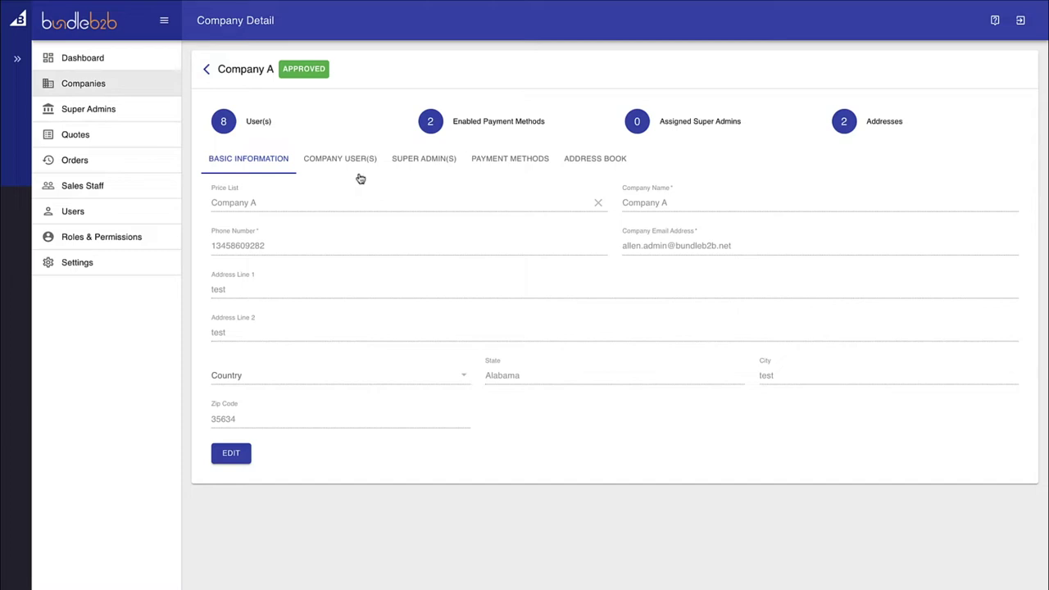
left_click(356, 167)
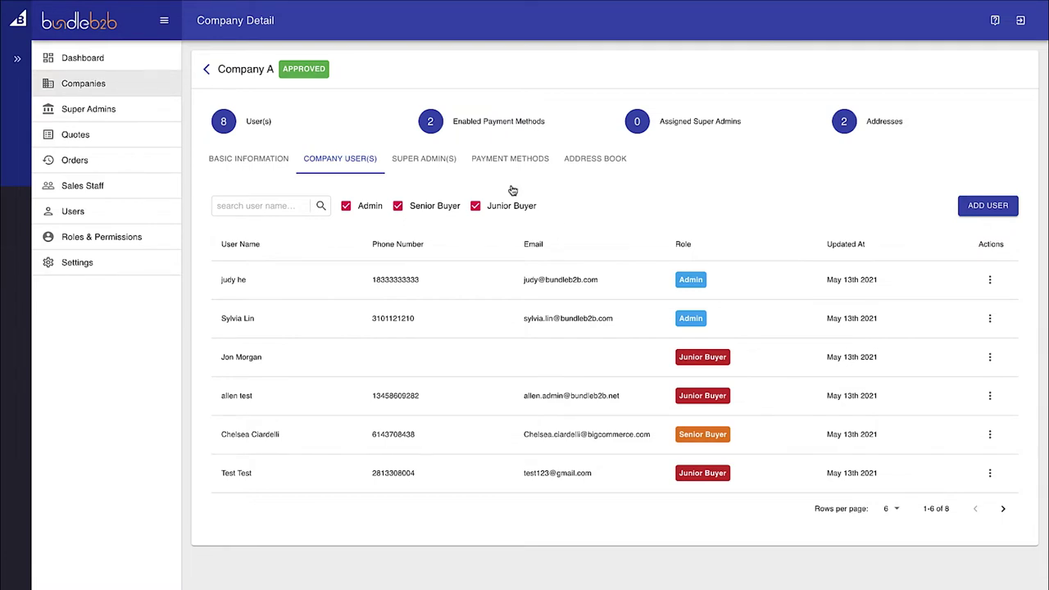
Review Company A's Super Admins, Payment Methods and Address Book tabs
left_click(426, 164)
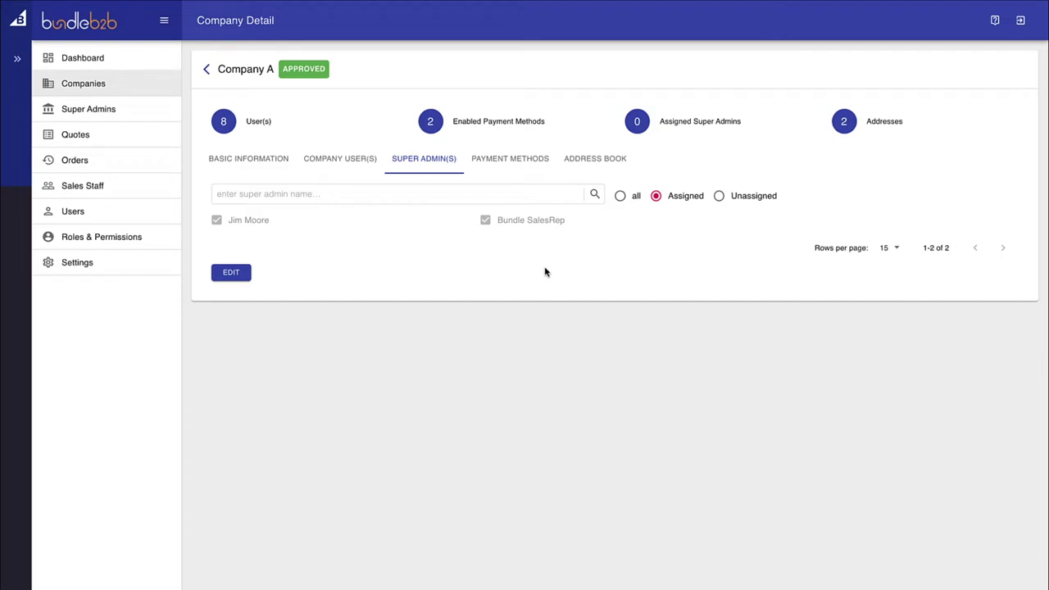
left_click(512, 163)
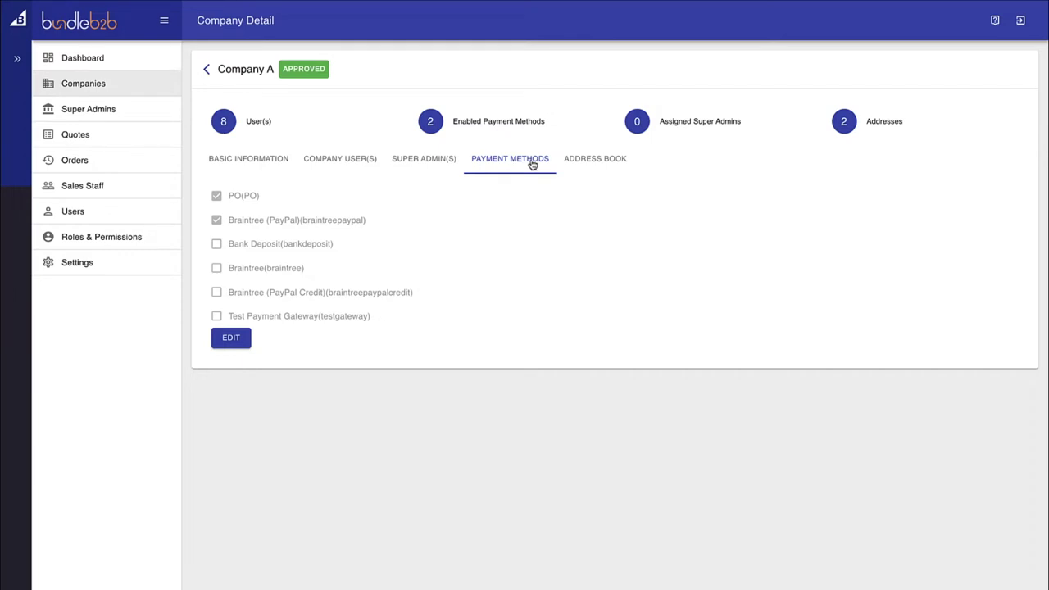
left_click(594, 163)
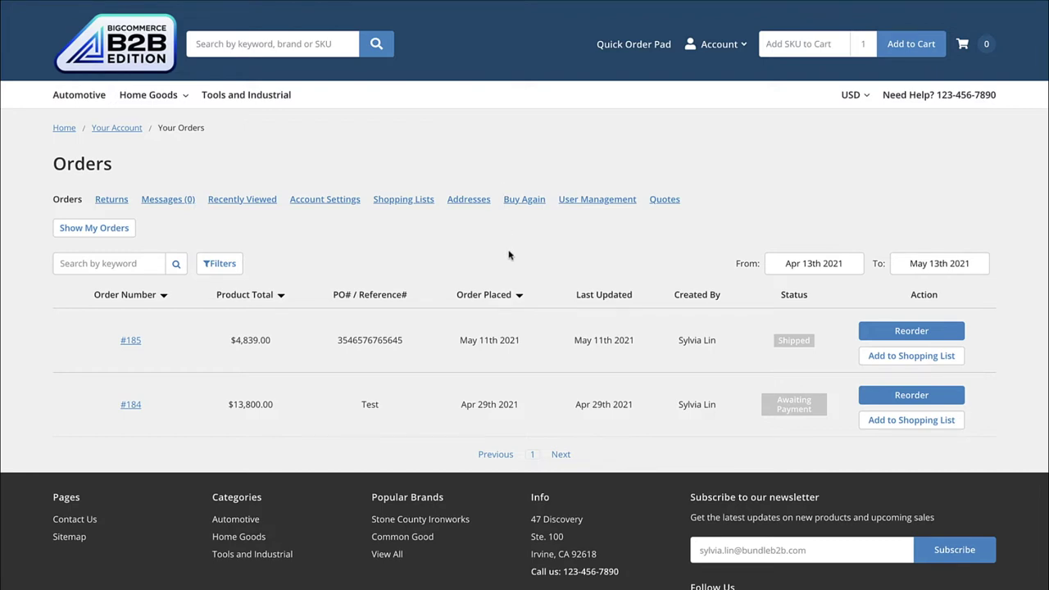
Set the order history From date to December 3, 2020
left_click(824, 269)
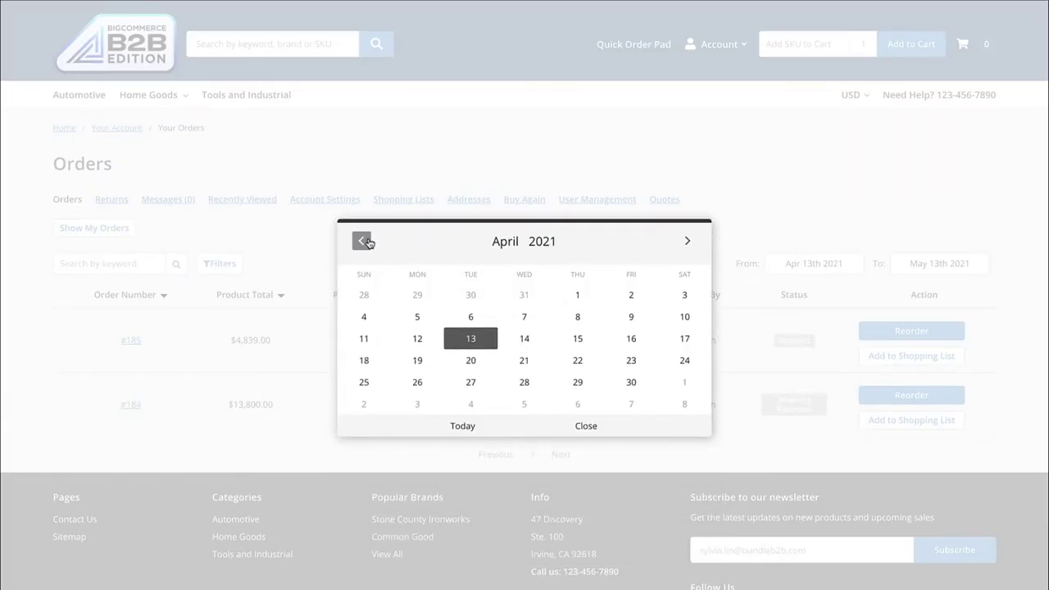
left_click(368, 241)
left_click(369, 240)
left_click(370, 241)
left_click(370, 242)
left_click(577, 295)
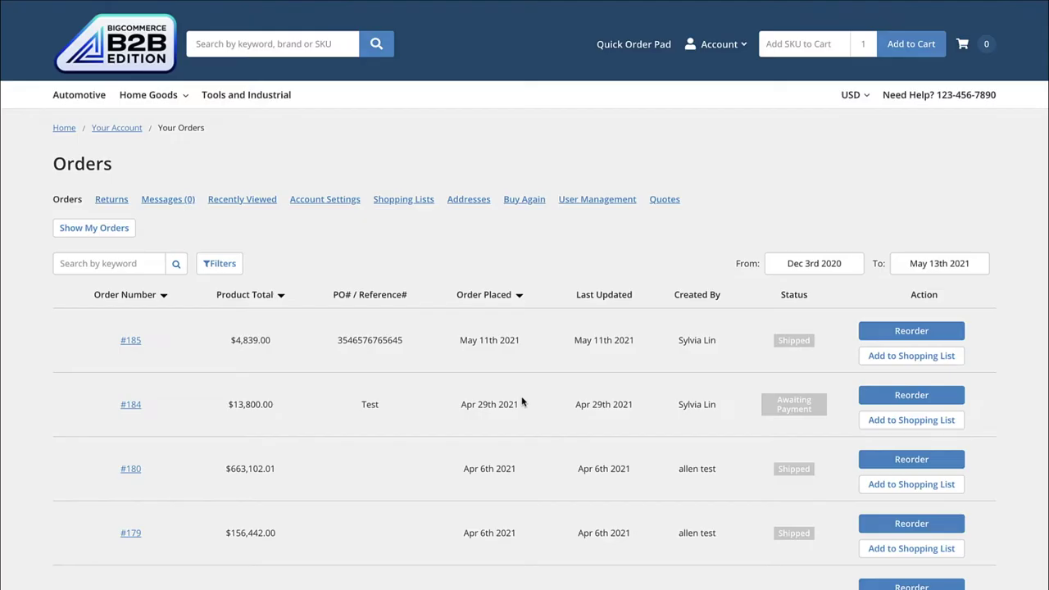
Look over the company users in User Management and start adding a new user
scroll(671, 408, "down", 1)
scroll(671, 408, "down", 3)
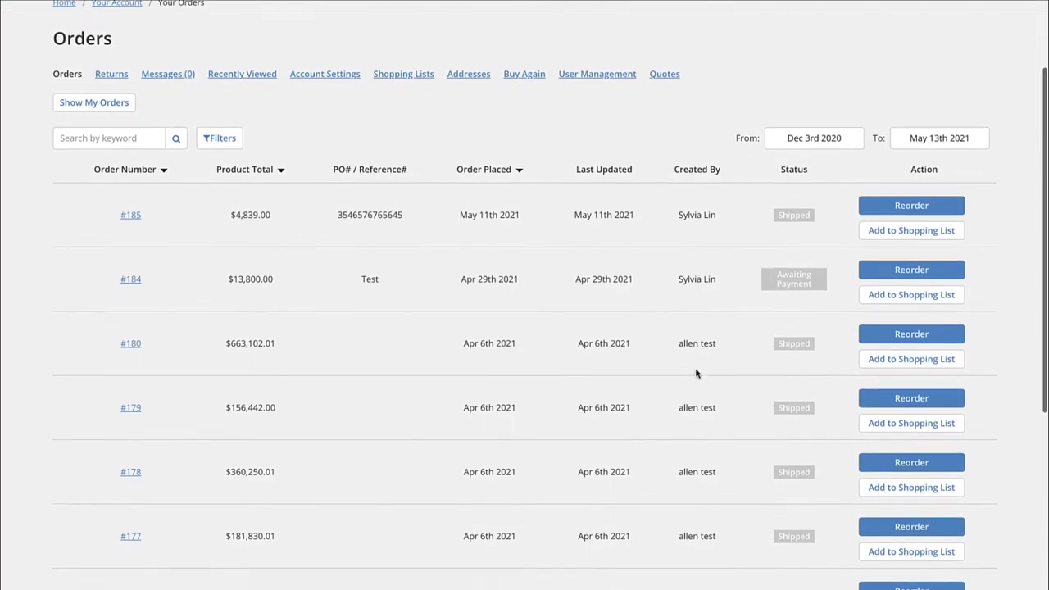
scroll(685, 388, "down", 2)
scroll(681, 385, "up", 3)
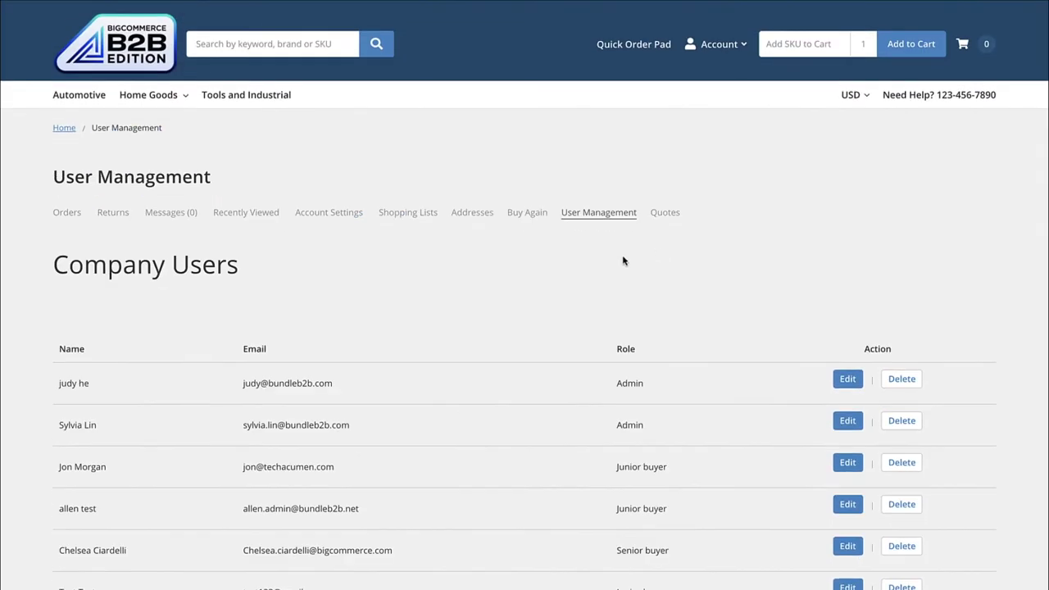
scroll(552, 274, "down", 2)
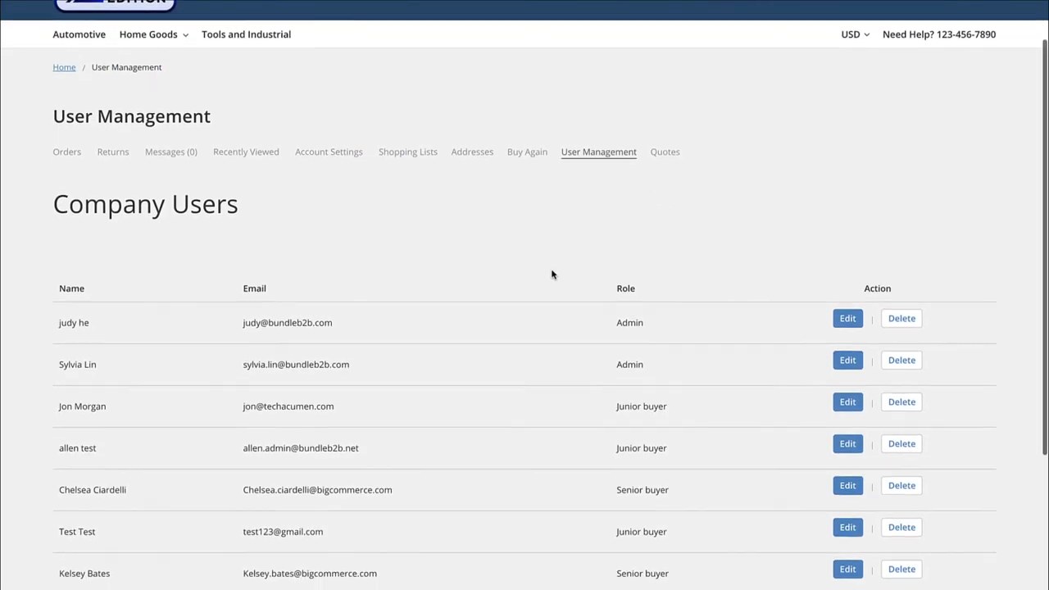
scroll(551, 274, "down", 1)
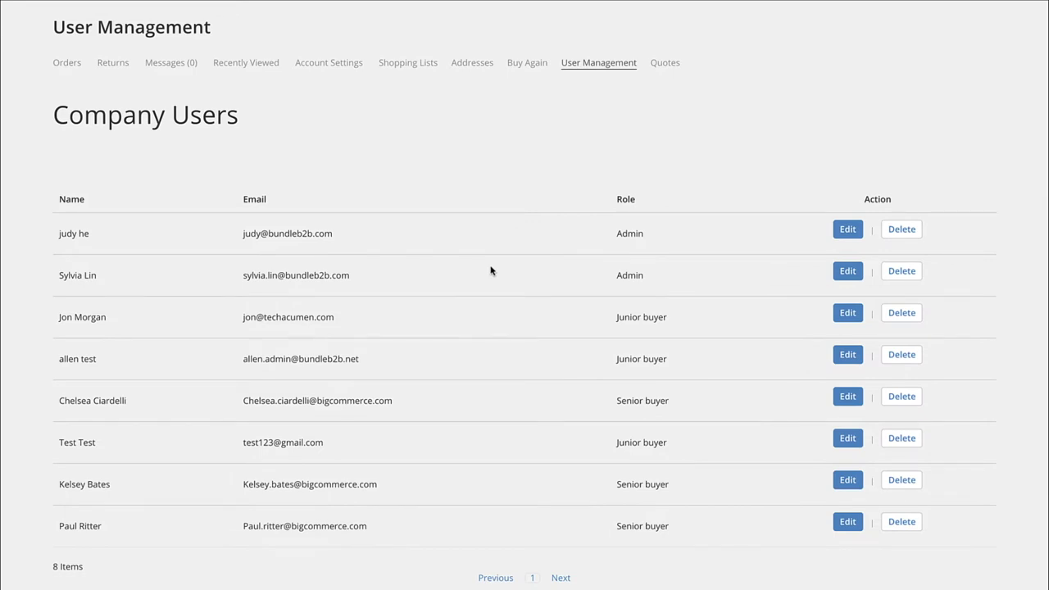
scroll(355, 428, "up", 1)
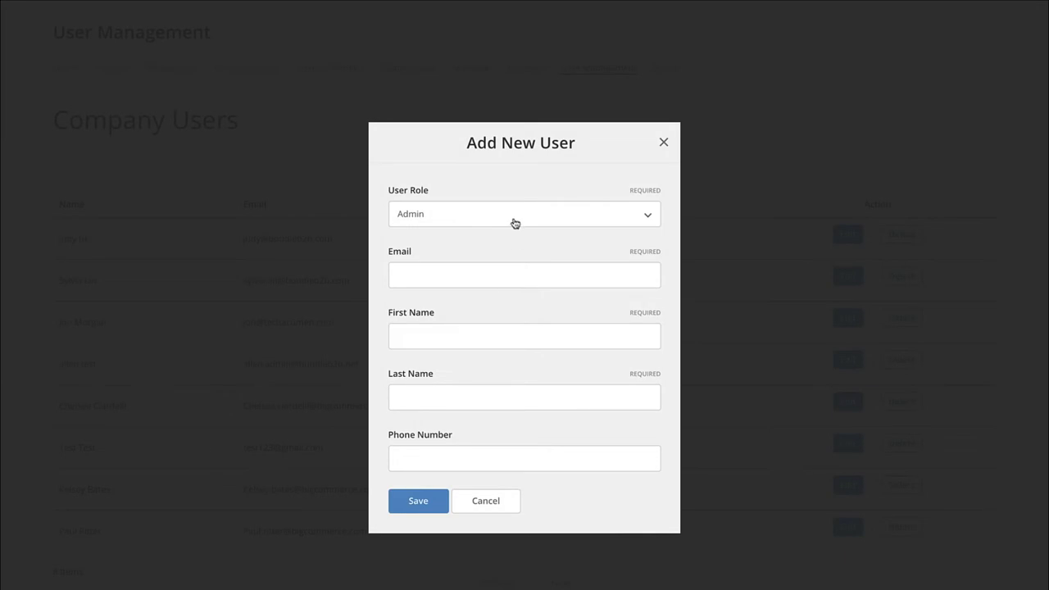
left_click(515, 220)
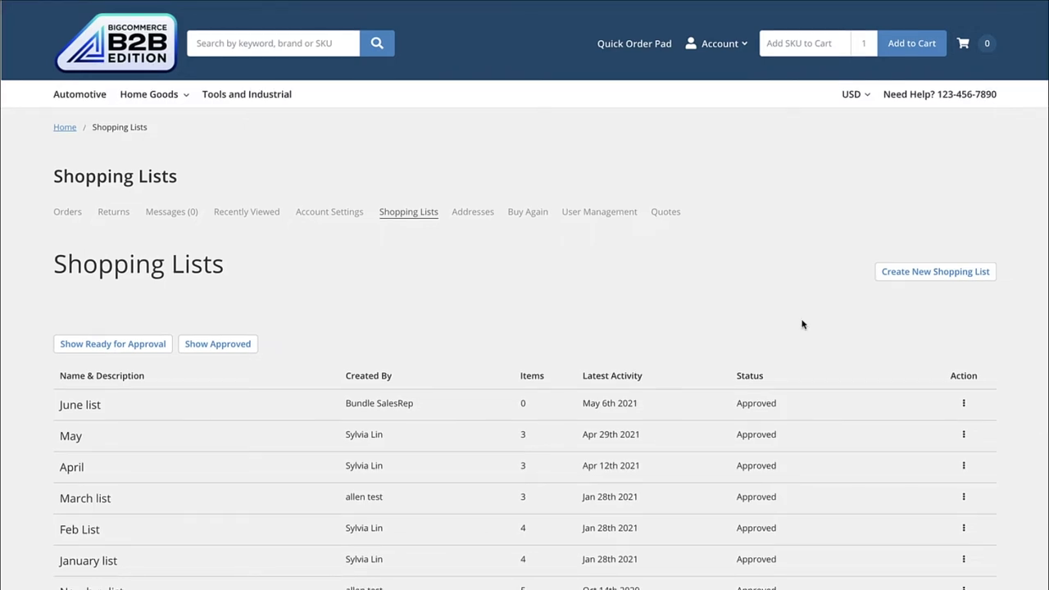
Open the andrew test shopping list from its actions menu
scroll(802, 324, "down", 1)
scroll(802, 324, "down", 1)
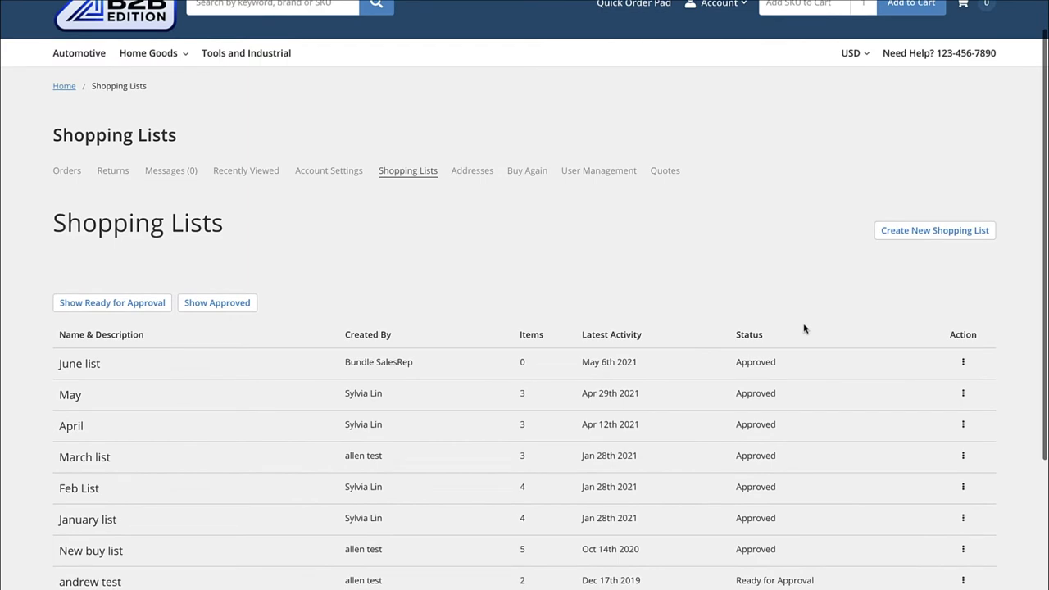
scroll(840, 548, "down", 1)
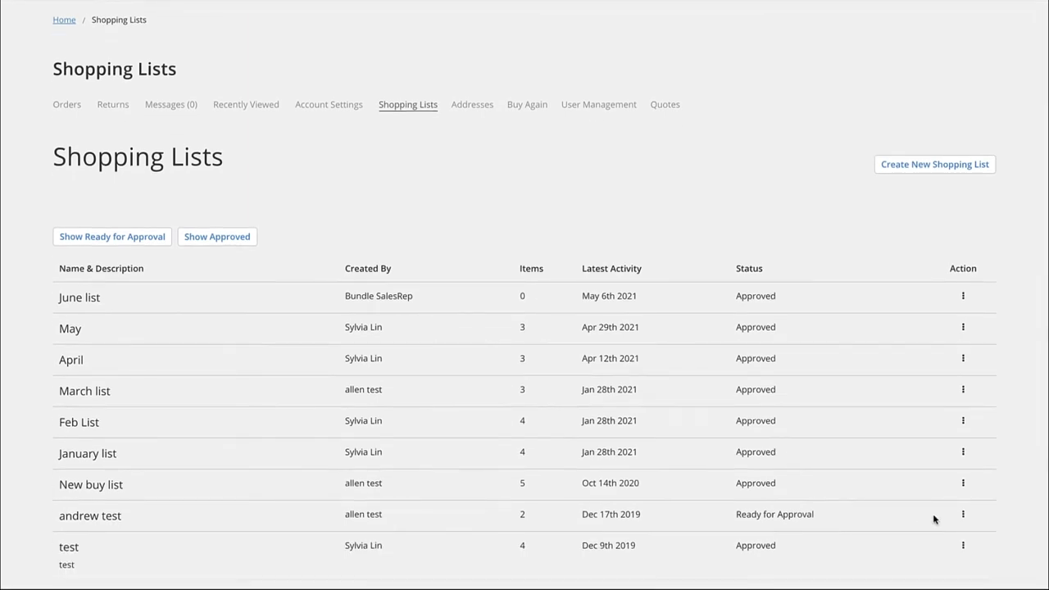
left_click(962, 514)
left_click(935, 538)
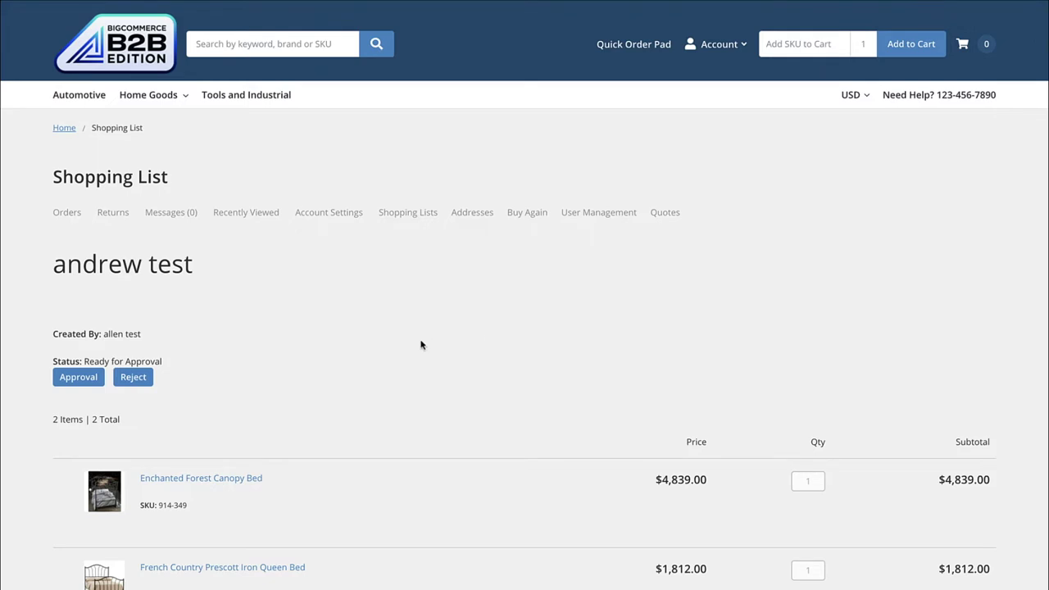
Approve the andrew test shopping list
scroll(421, 344, "down", 1)
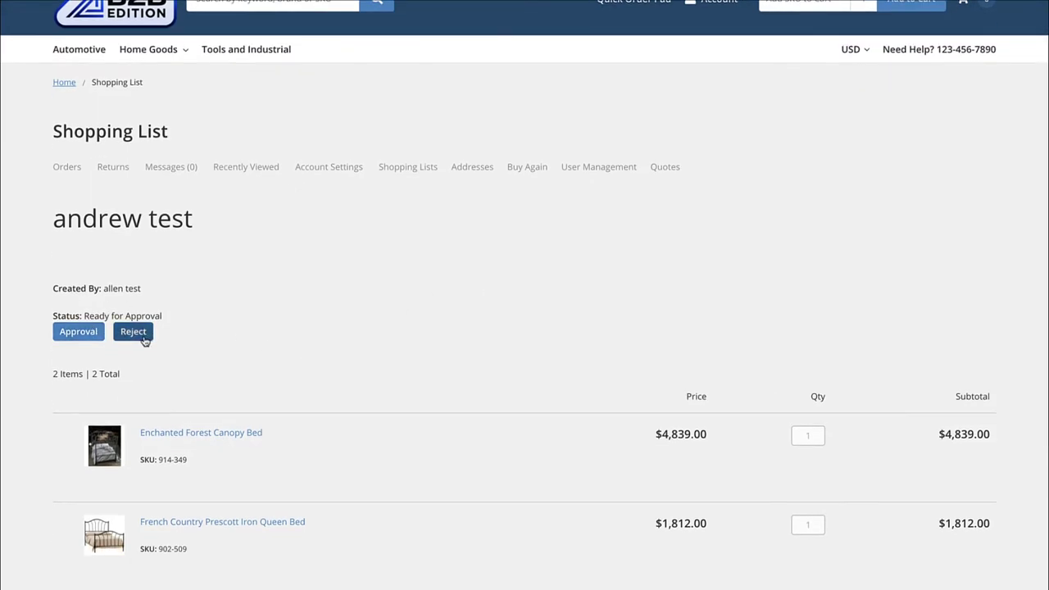
scroll(317, 331, "down", 1)
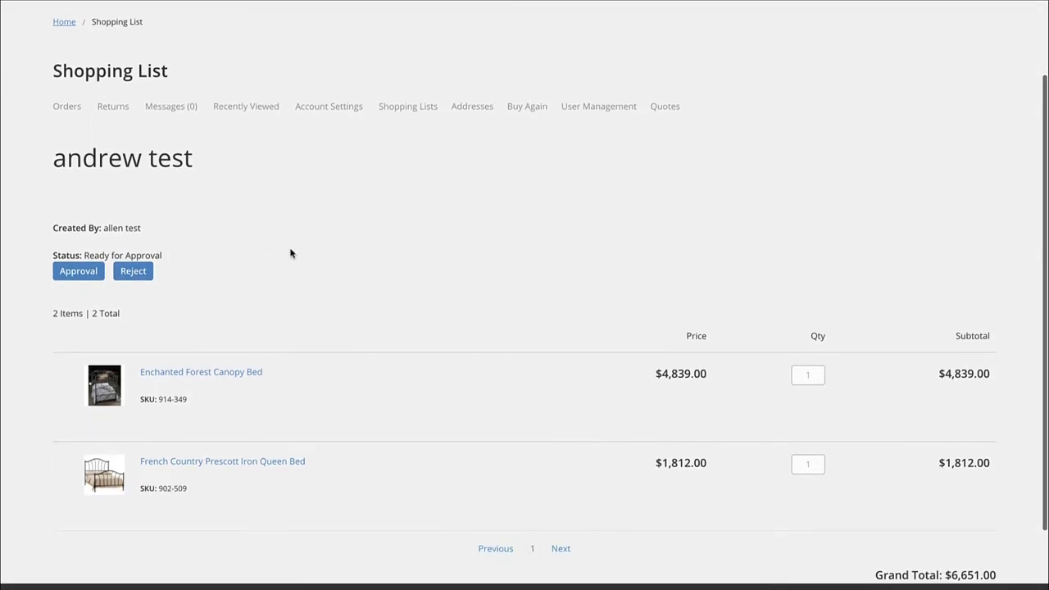
scroll(293, 253, "up", 1)
left_click(78, 339)
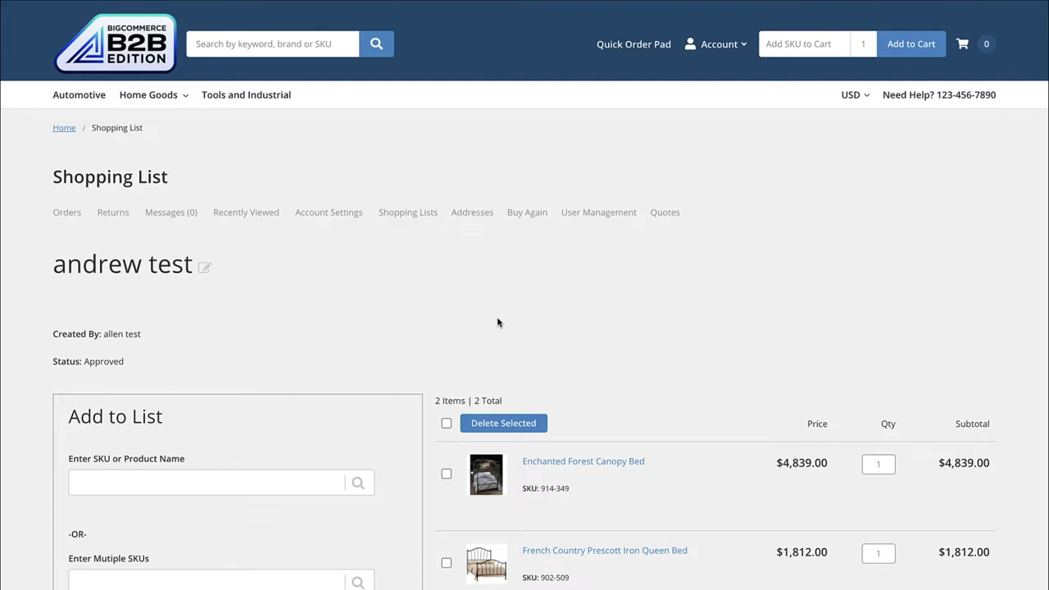
Select all items in the andrew test list and try the SKU/Product Name search field
scroll(497, 322, "down", 2)
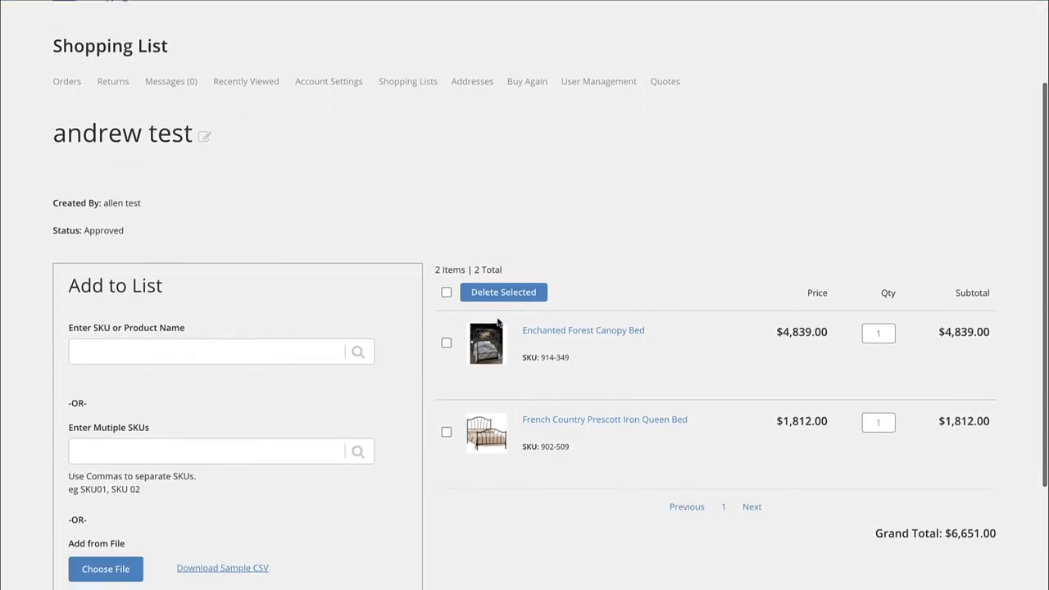
scroll(497, 322, "down", 1)
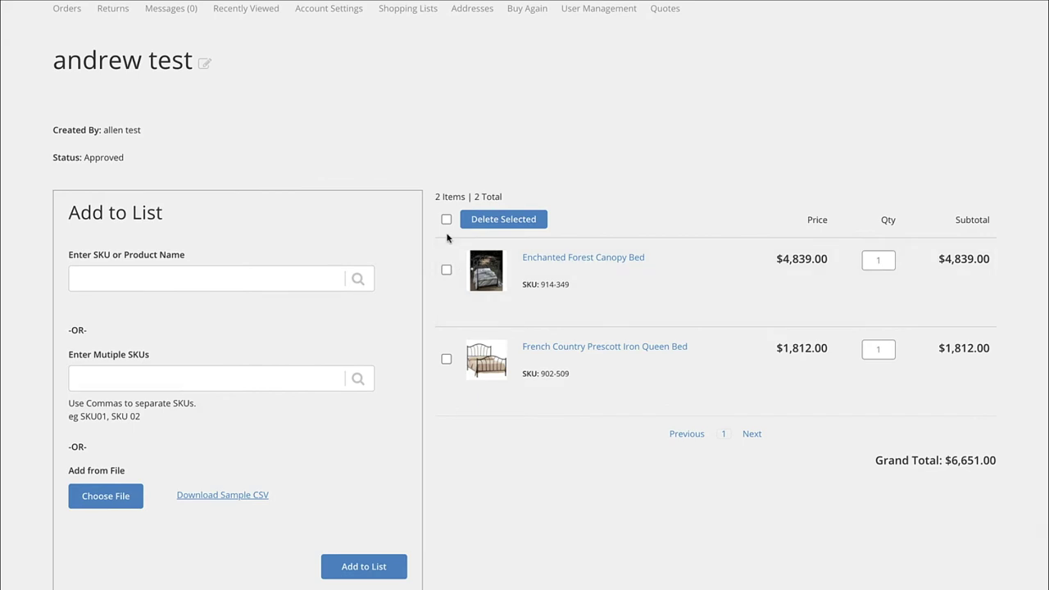
left_click(446, 219)
left_click(185, 284)
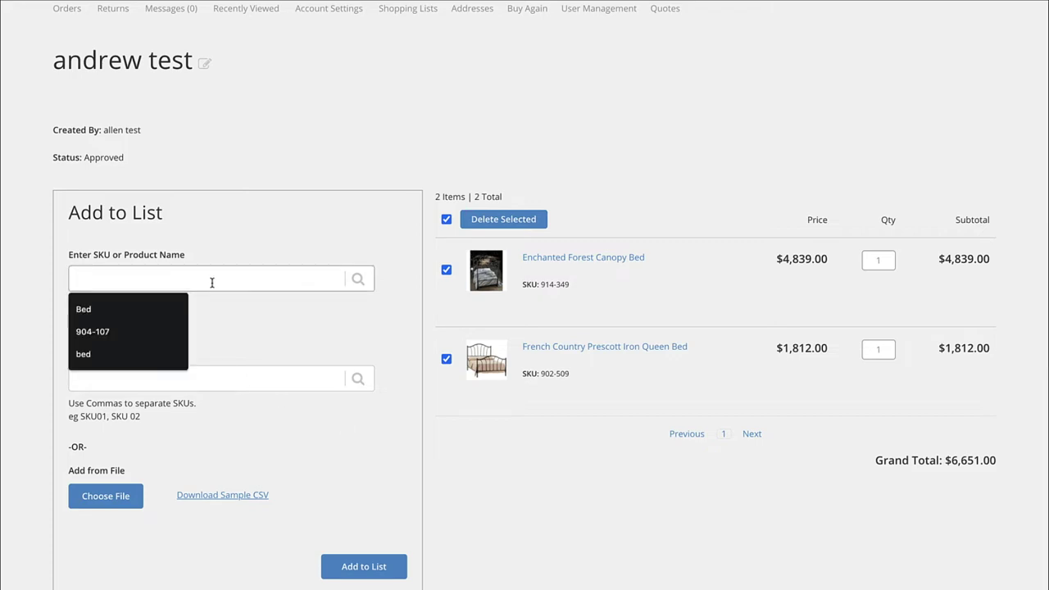
left_click(242, 312)
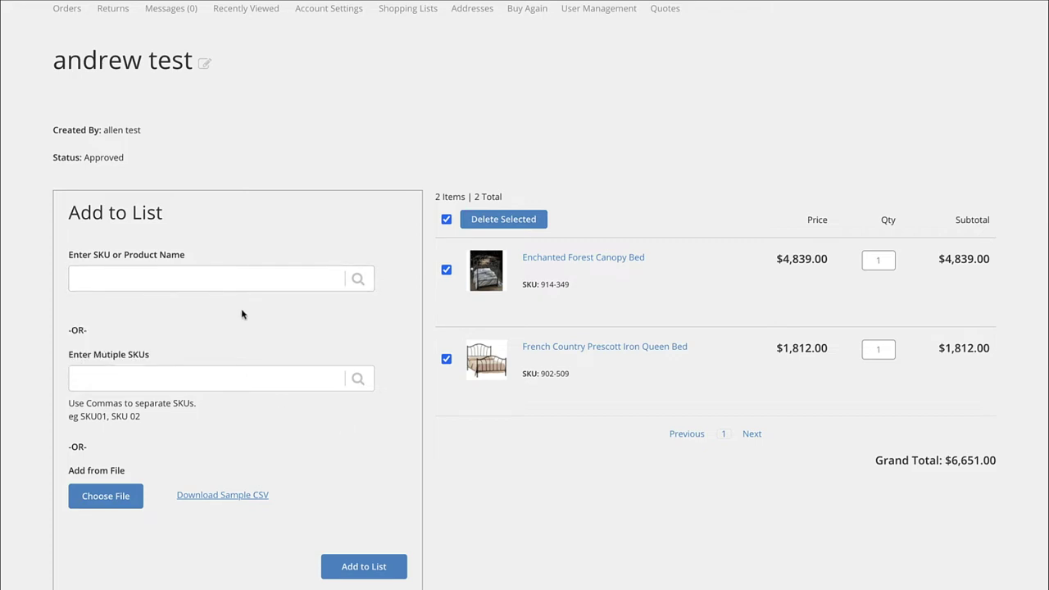
scroll(241, 313, "down", 1)
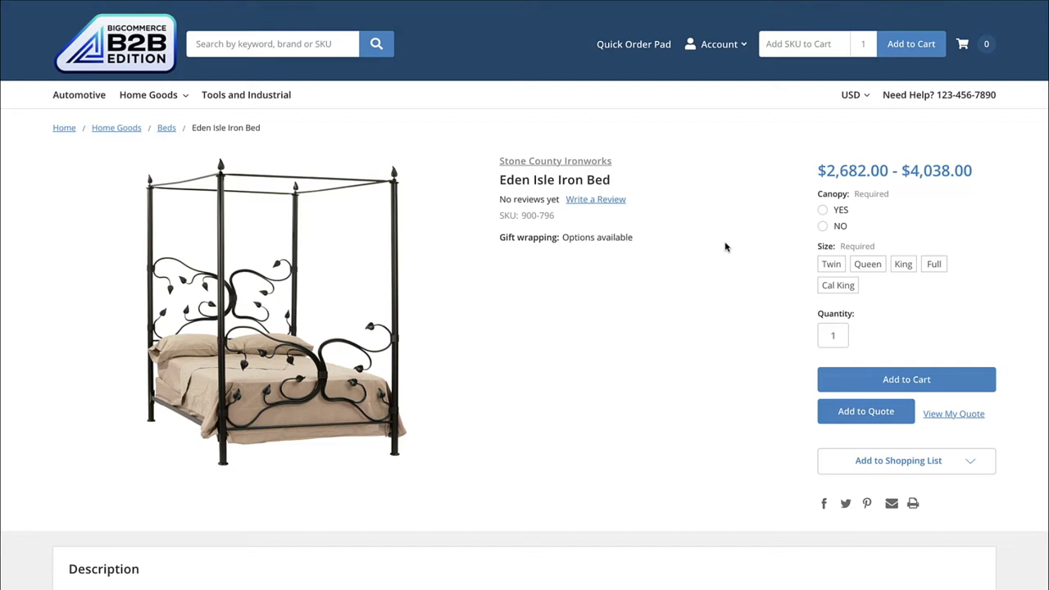
Add the Eden Isle Iron Bed, canopy version in Queen size, to the quote
left_click(821, 212)
left_click(868, 266)
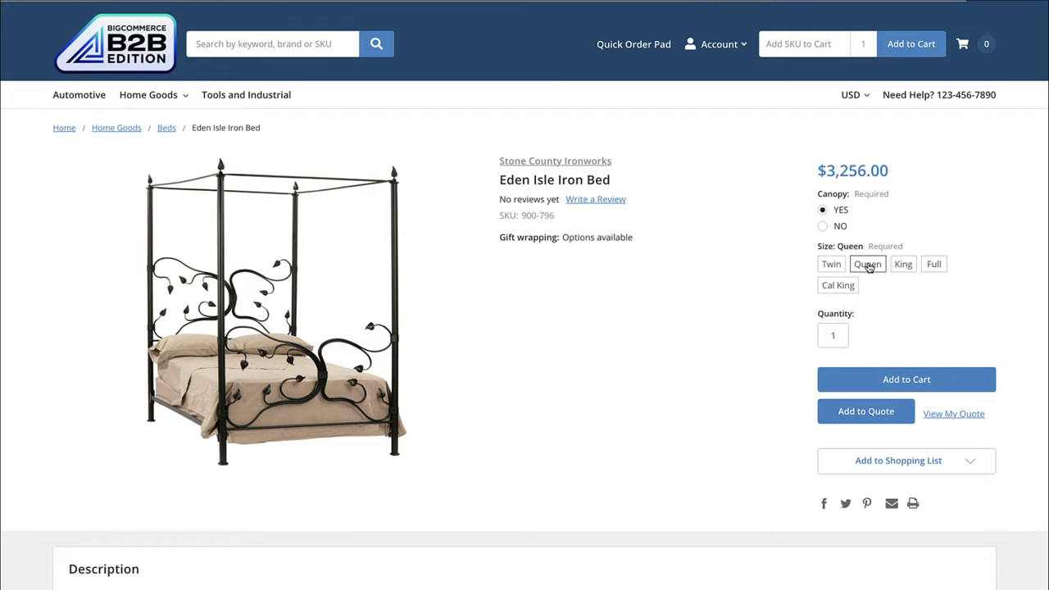
left_click(858, 428)
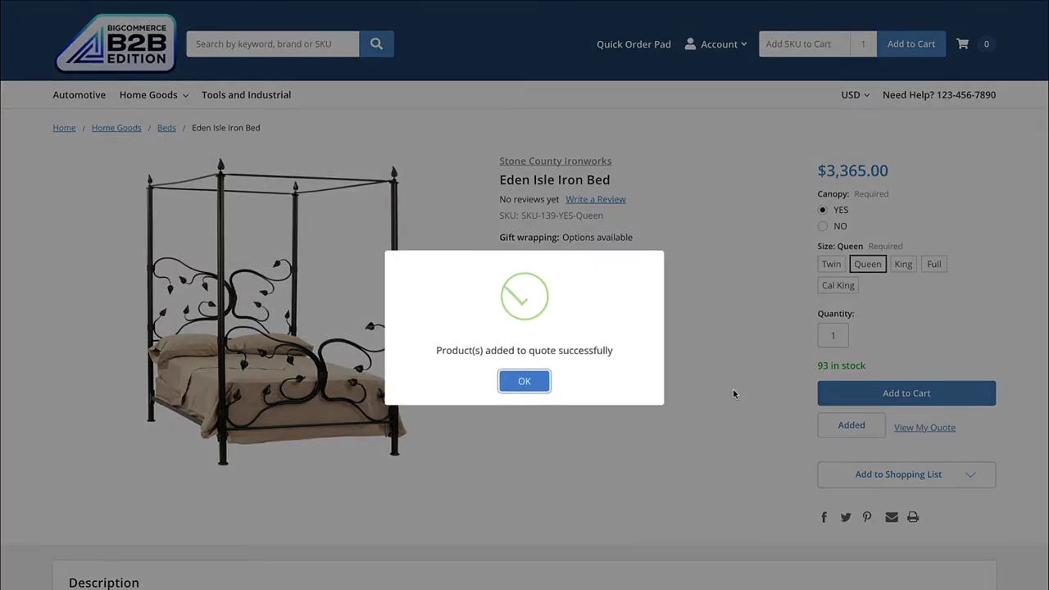
left_click(524, 382)
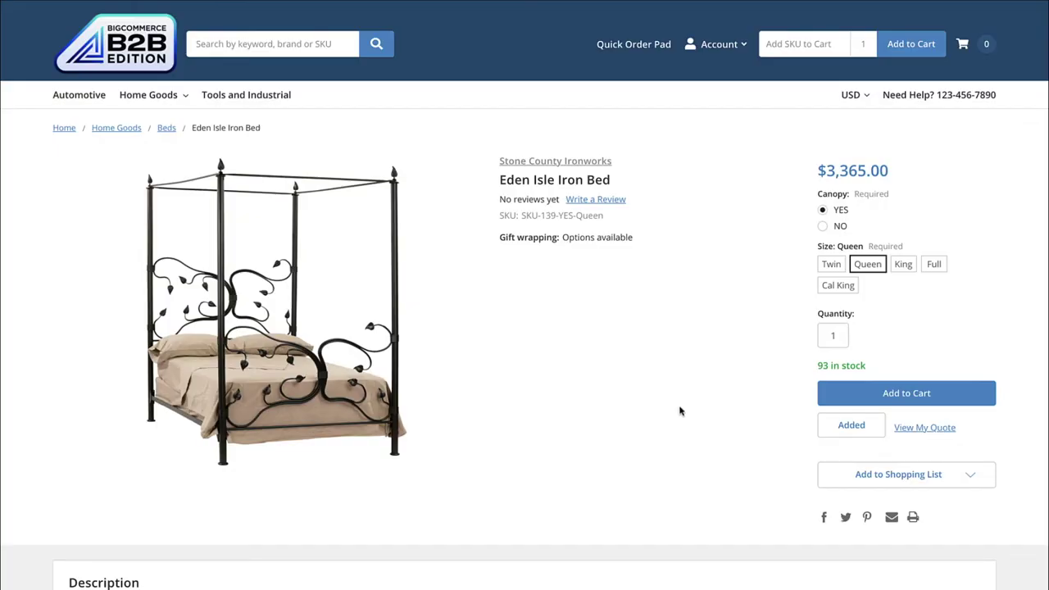
Autofill the contact and address details in the quote request and submit it
left_click(920, 430)
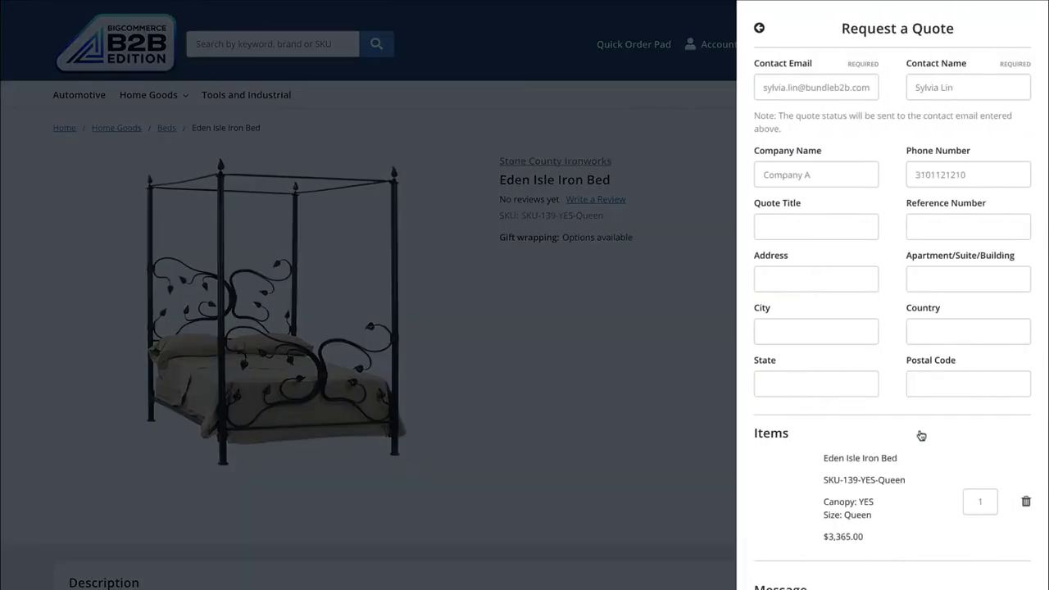
scroll(891, 403, "down", 2)
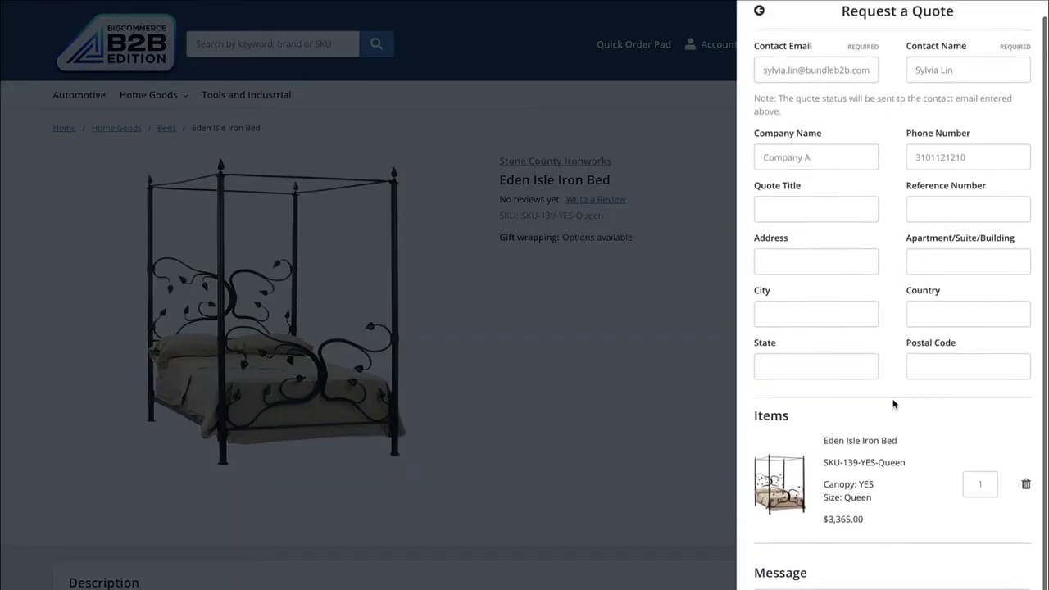
scroll(893, 404, "down", 2)
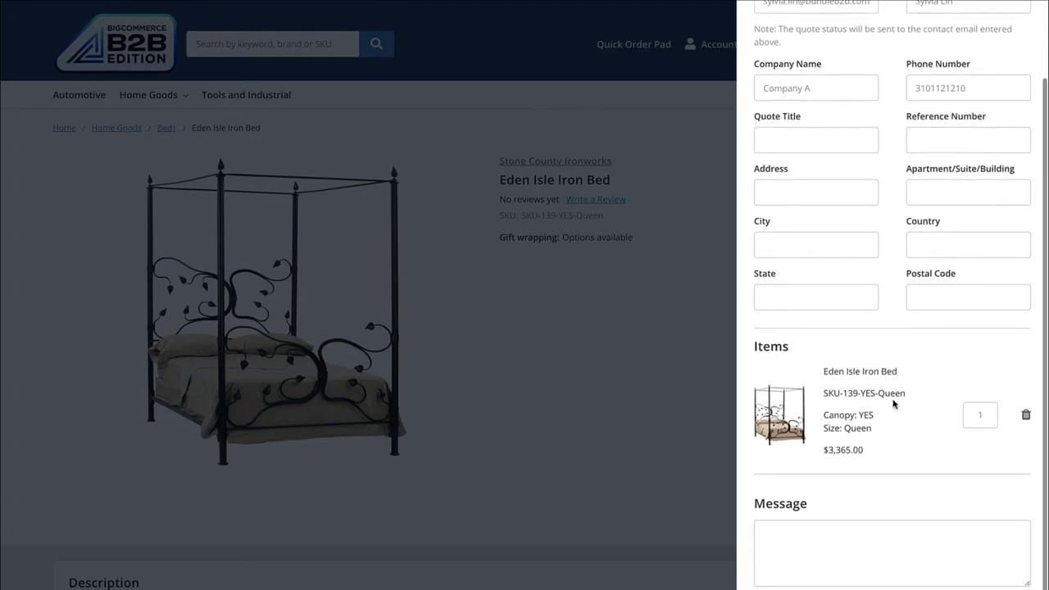
scroll(888, 343, "up", 2)
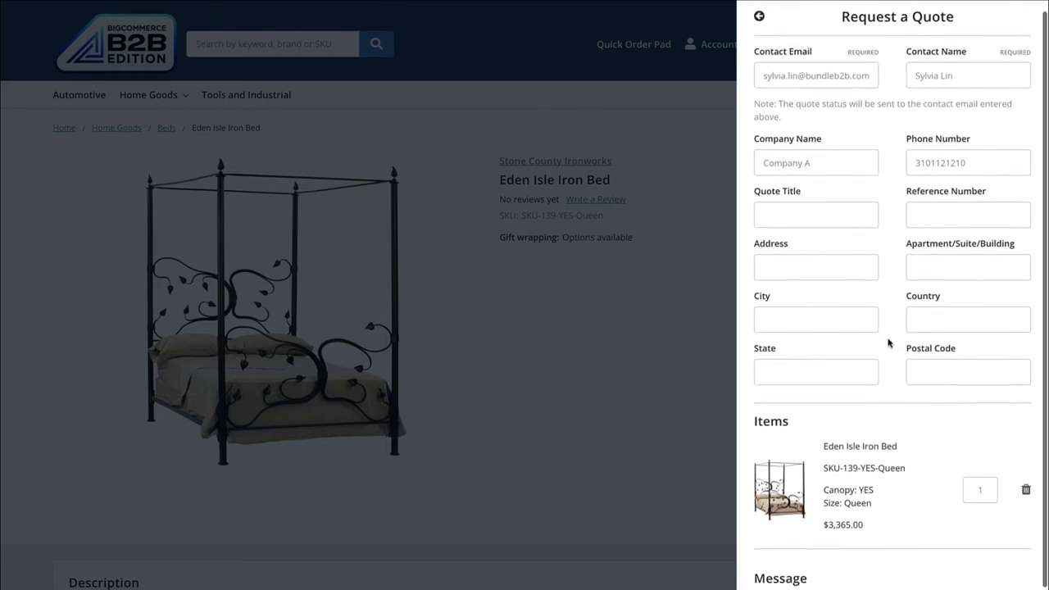
scroll(888, 342, "up", 1)
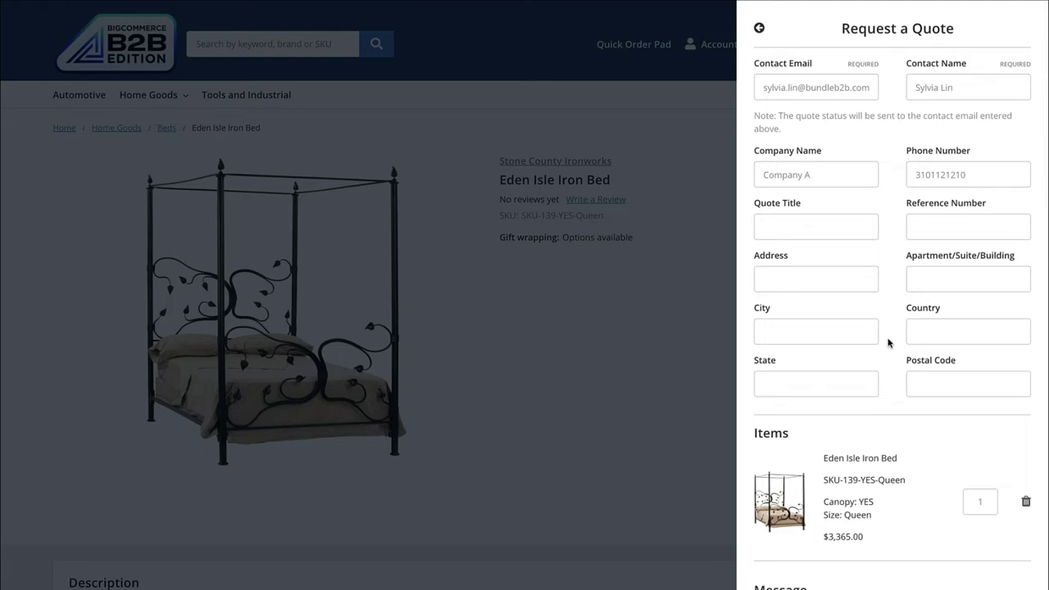
left_click(822, 341)
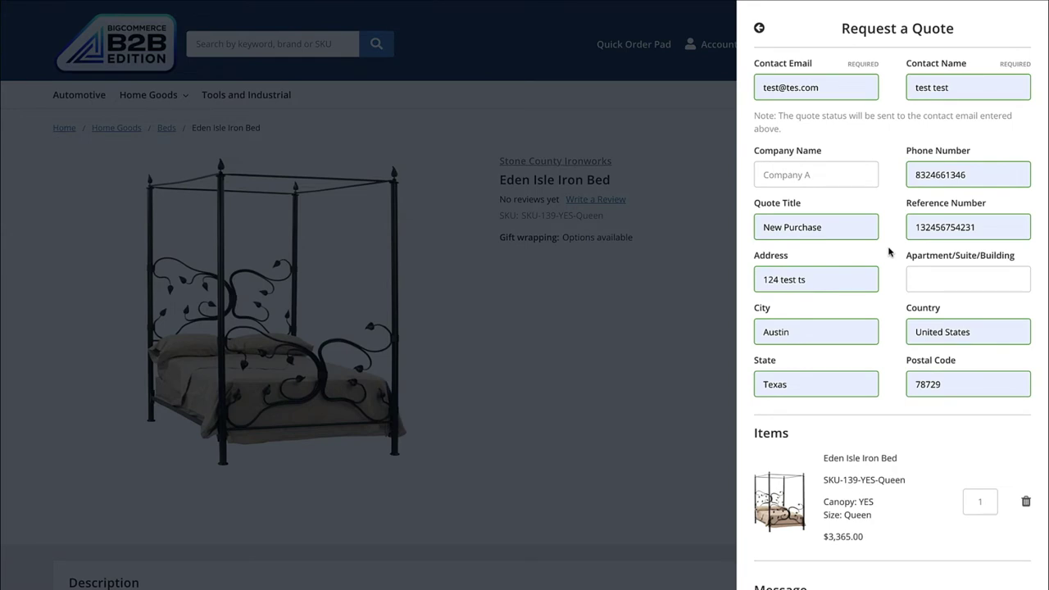
scroll(888, 252, "down", 2)
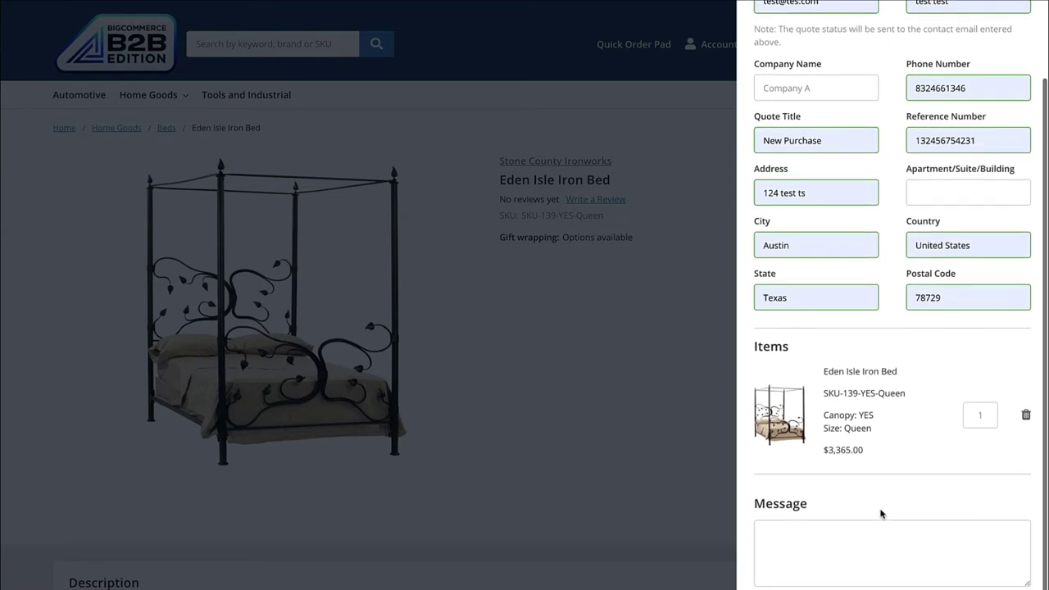
key("Return")
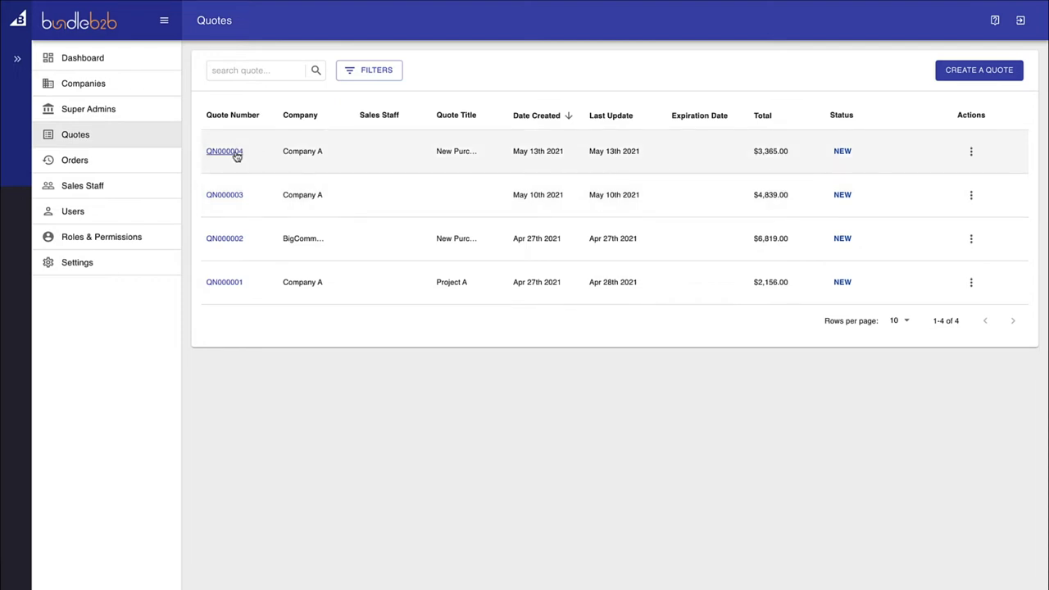
left_click(972, 155)
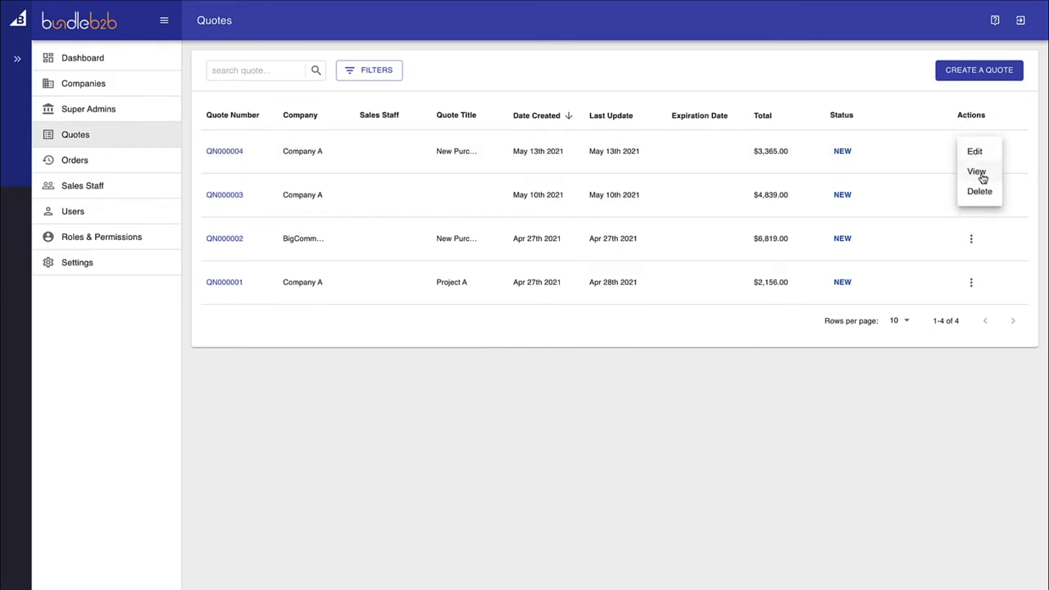
left_click(980, 172)
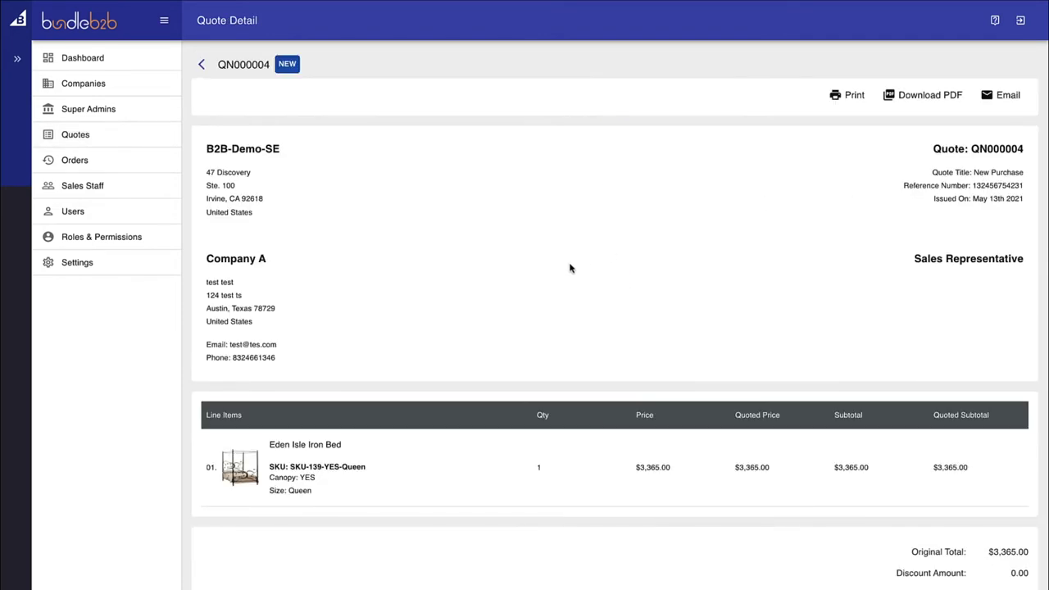
scroll(570, 268, "down", 3)
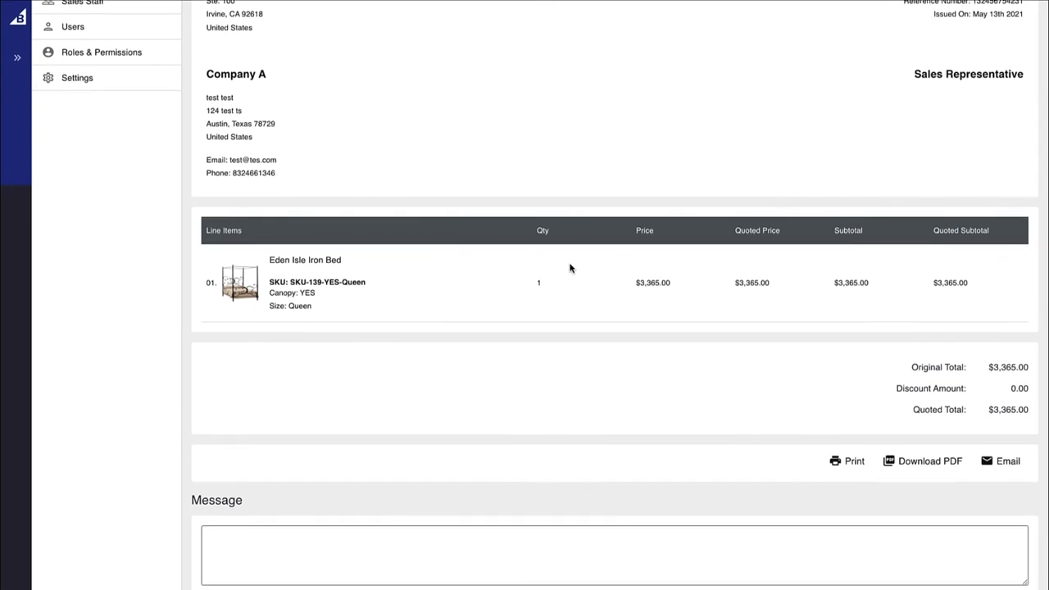
scroll(570, 268, "up", 2)
scroll(570, 268, "up", 2)
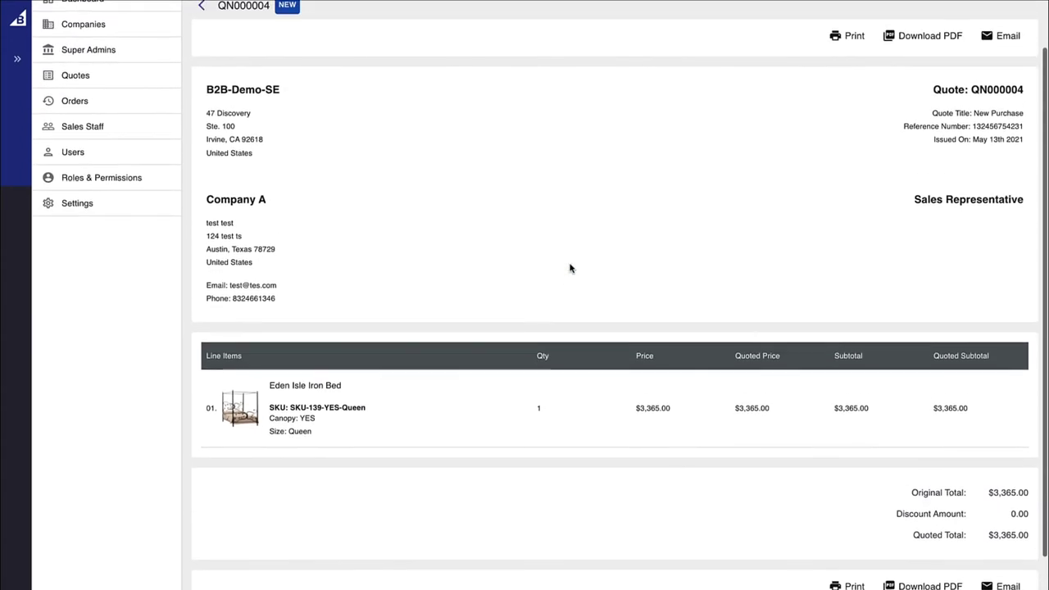
scroll(570, 268, "up", 1)
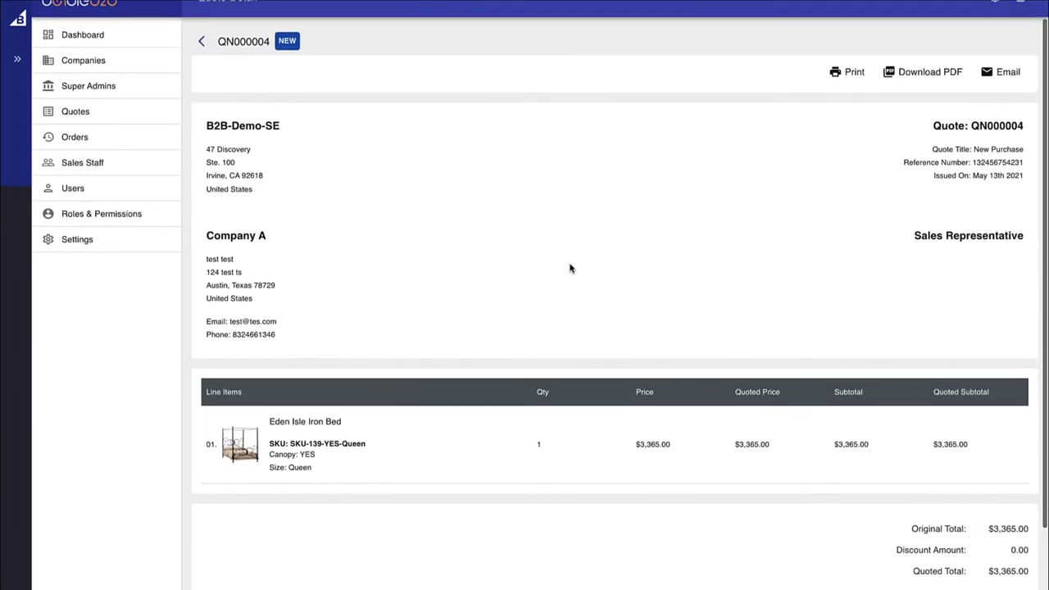
left_click(202, 65)
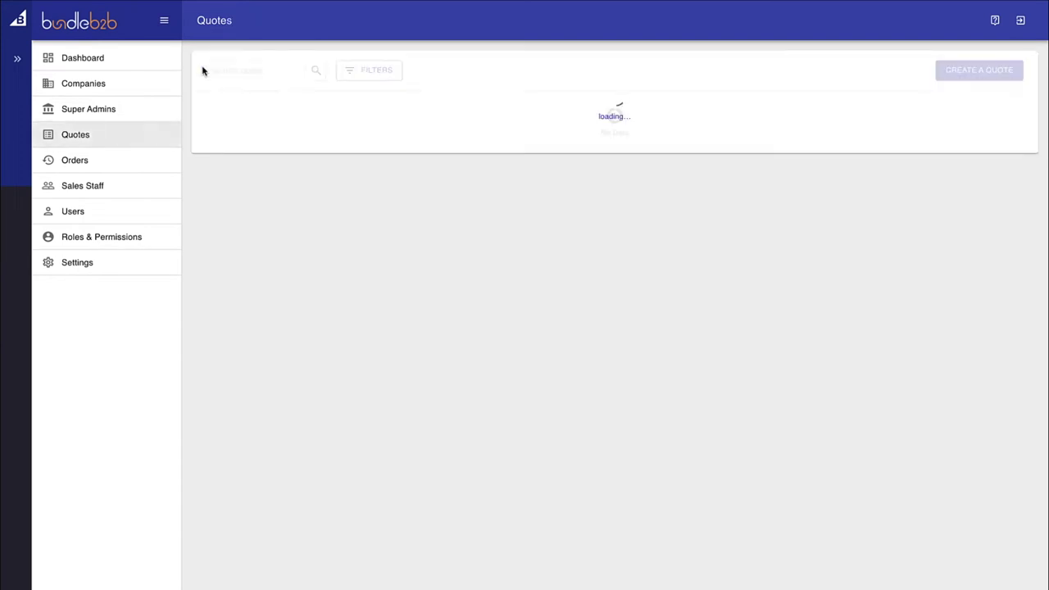
left_click(972, 153)
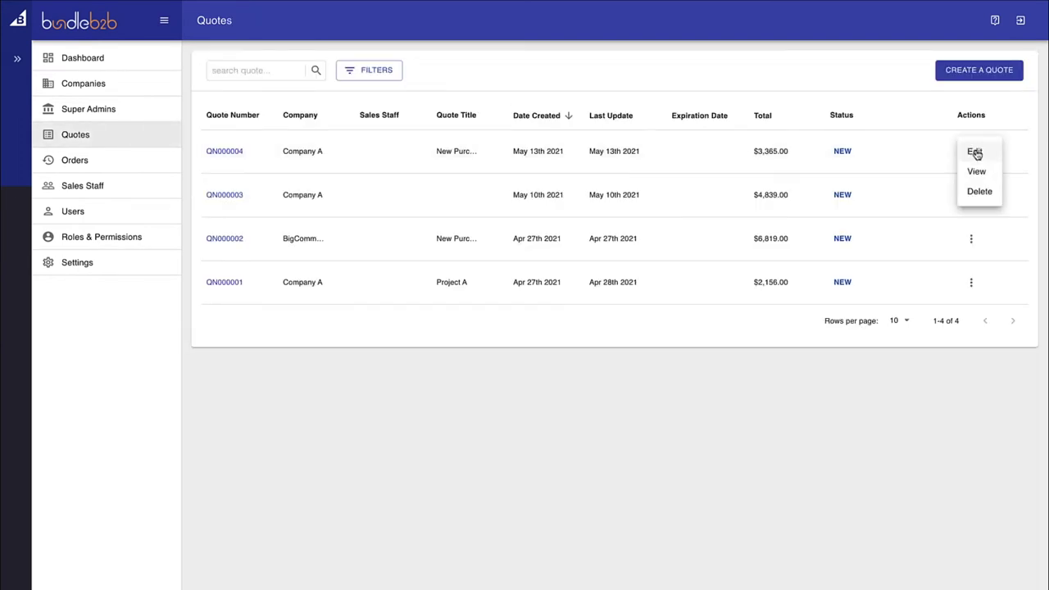
left_click(975, 155)
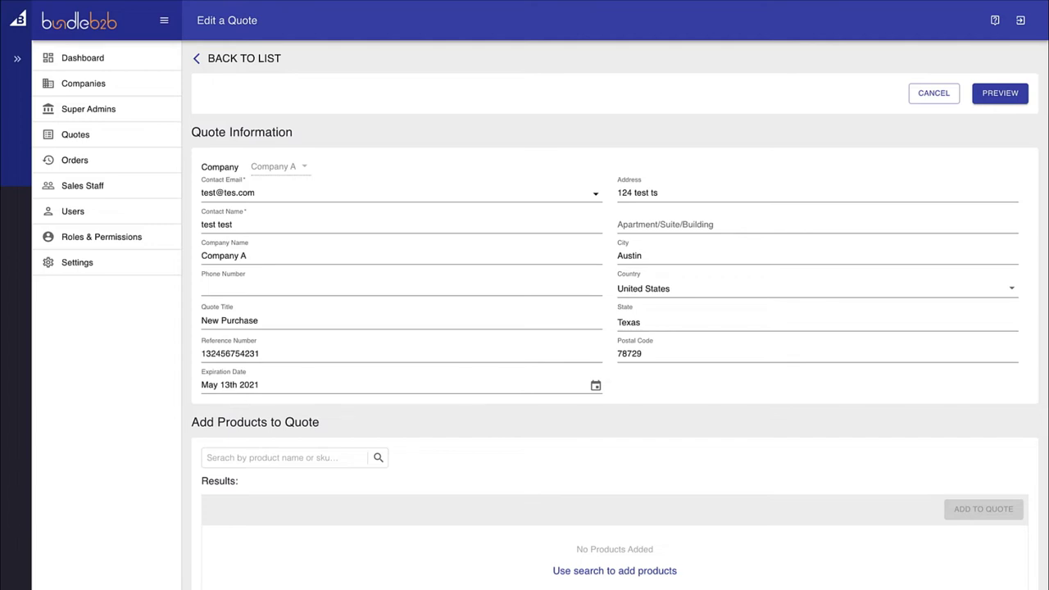
scroll(614, 328, "down", 5)
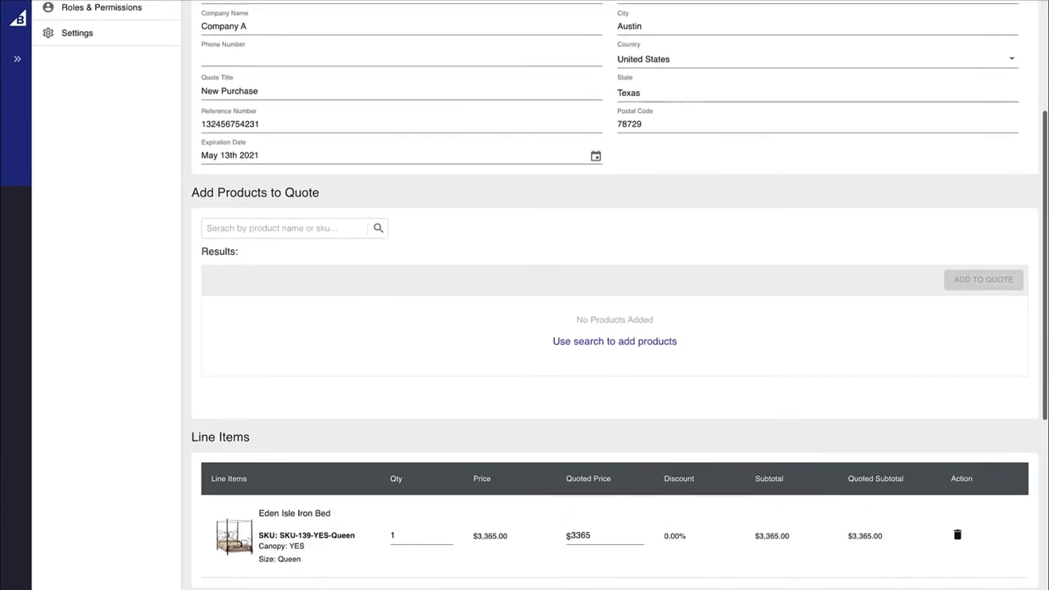
scroll(485, 263, "down", 2)
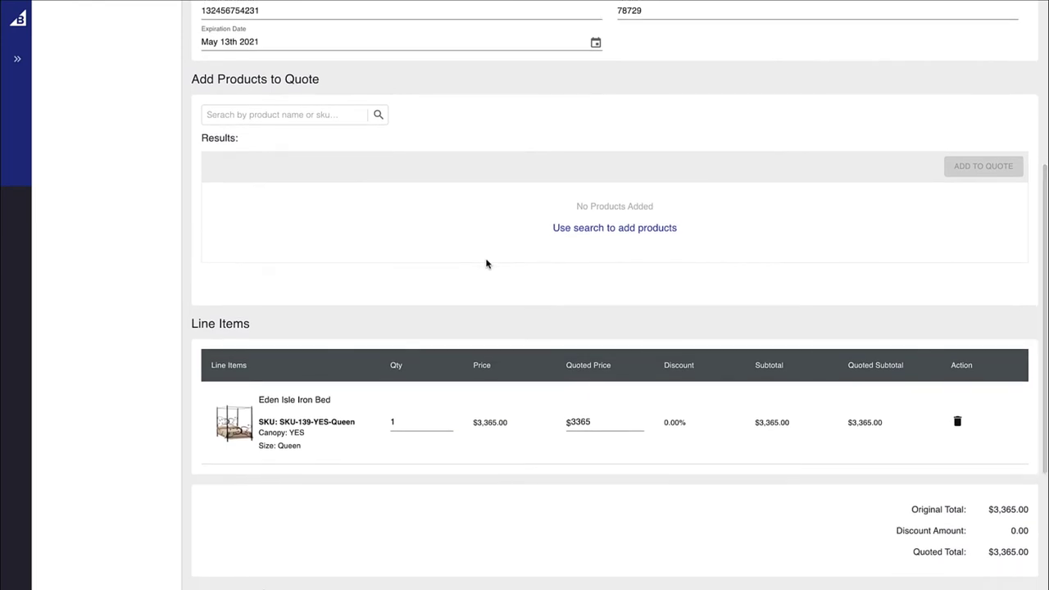
scroll(486, 263, "down", 4)
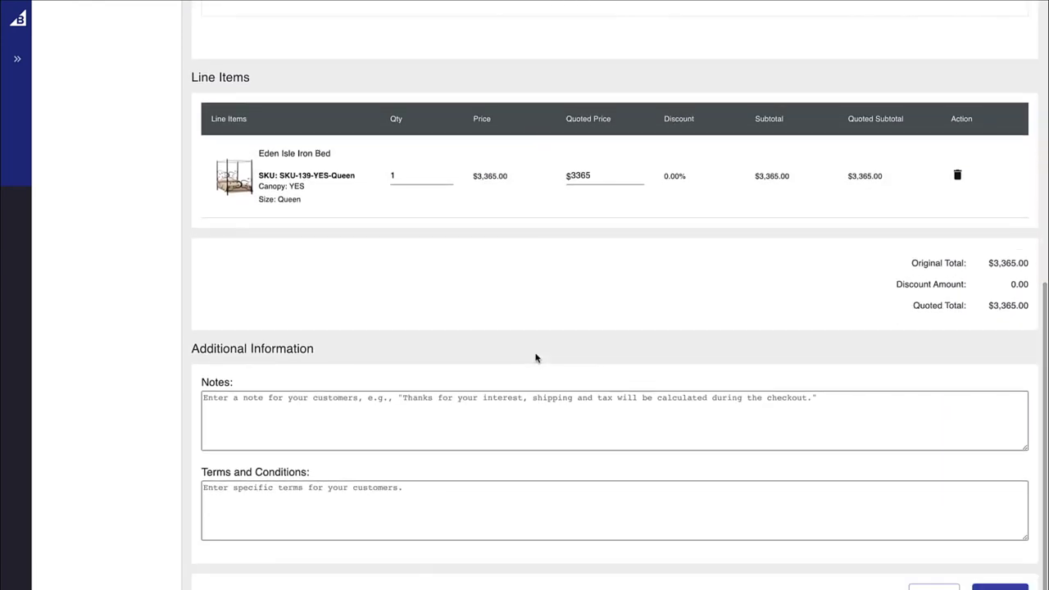
scroll(536, 358, "down", 2)
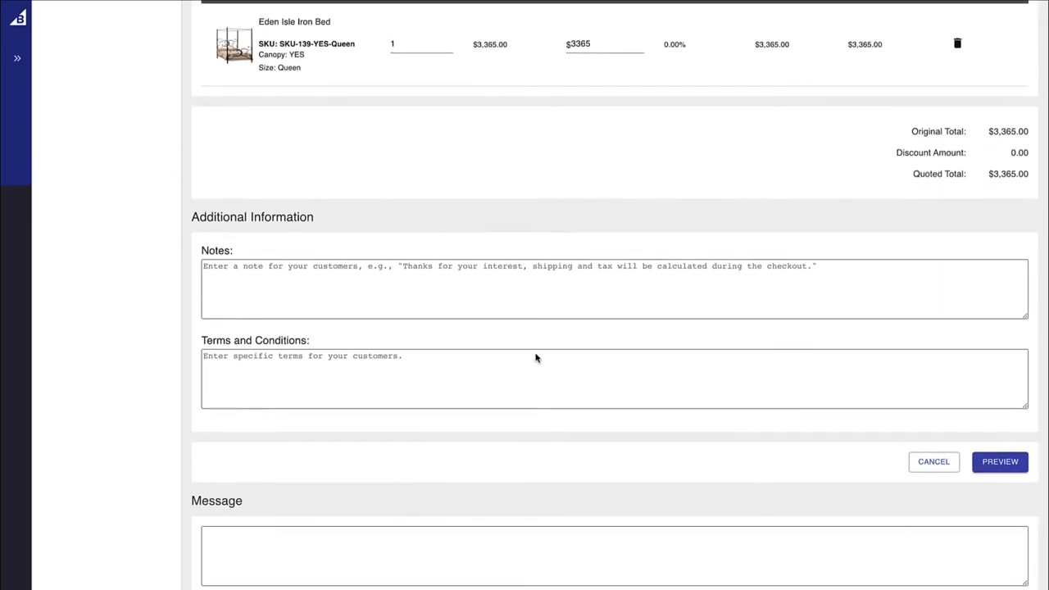
scroll(536, 358, "up", 3)
scroll(536, 358, "up", 1)
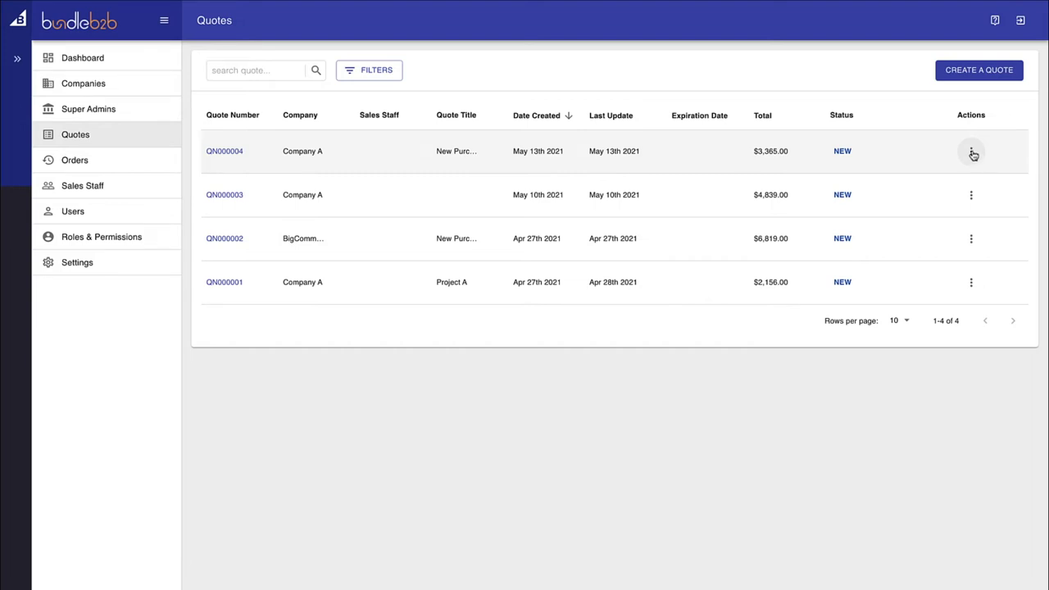
Edit quote QN000004 and change the bed's quoted price from 3365 to 2000
left_click(971, 154)
left_click(978, 157)
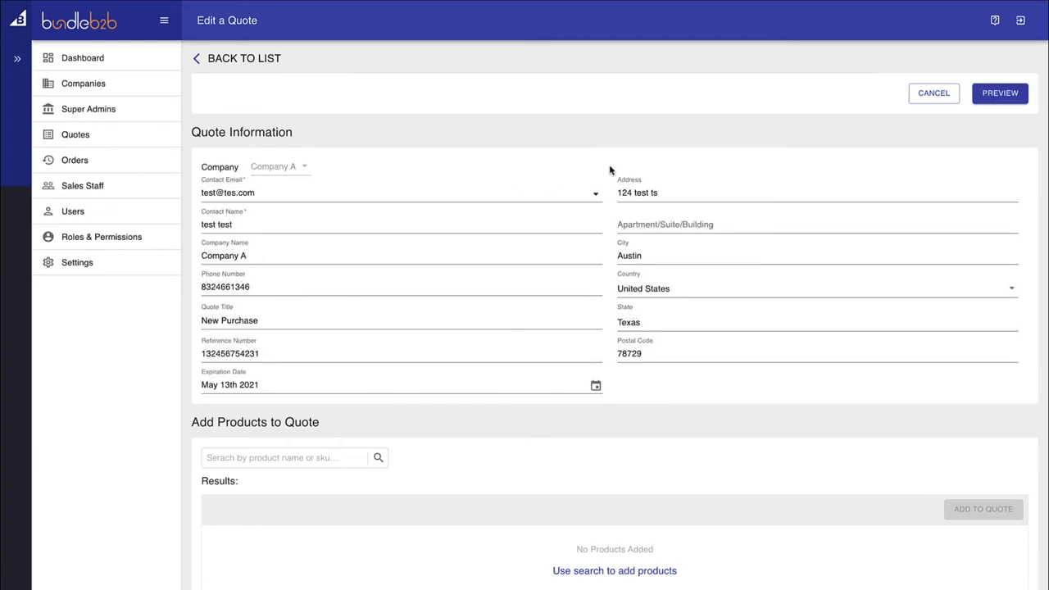
scroll(610, 169, "down", 2)
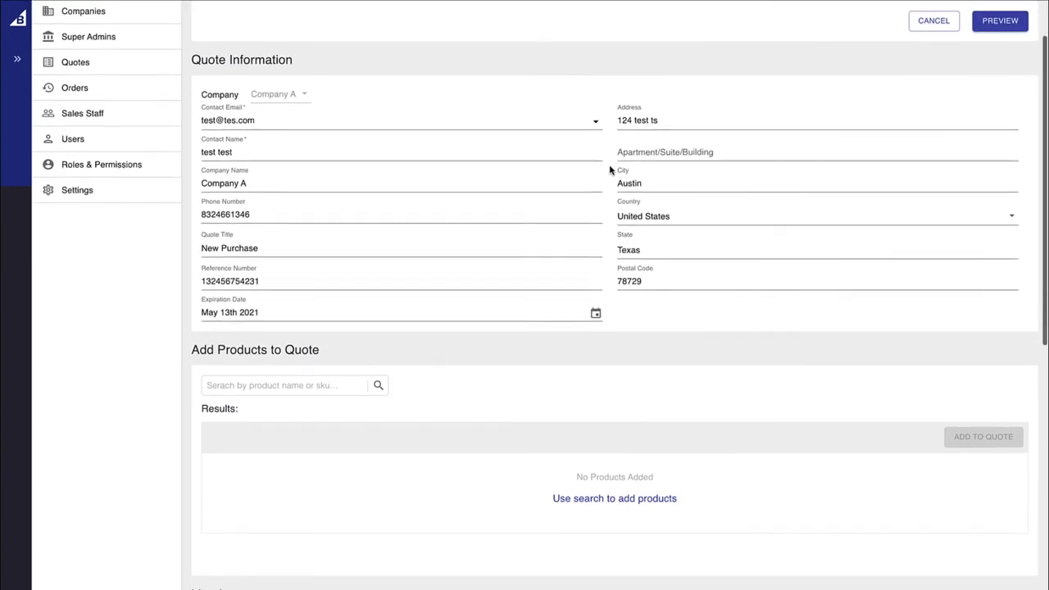
scroll(609, 169, "down", 6)
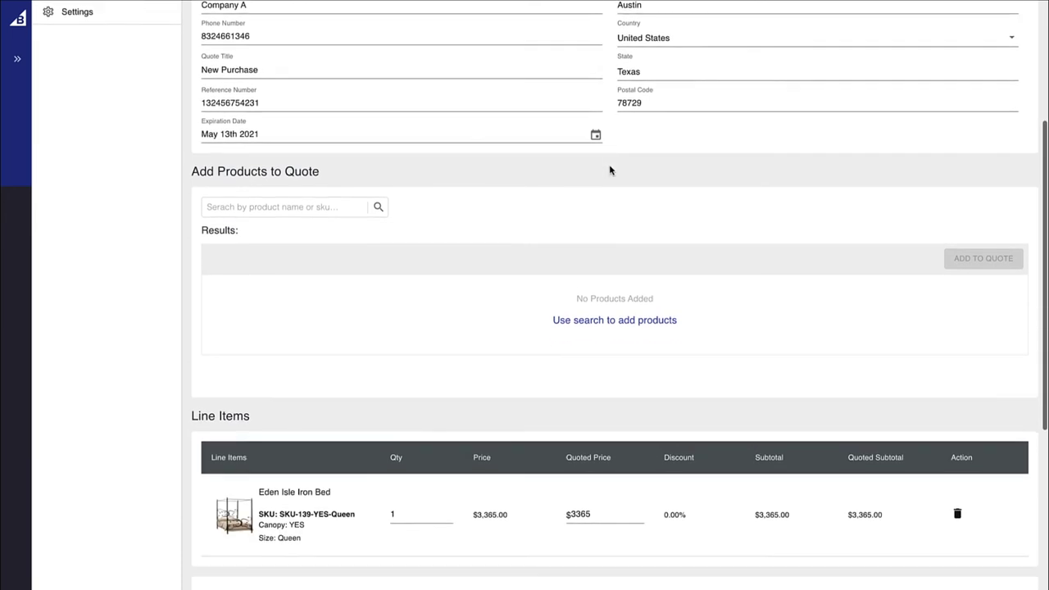
scroll(609, 169, "down", 1)
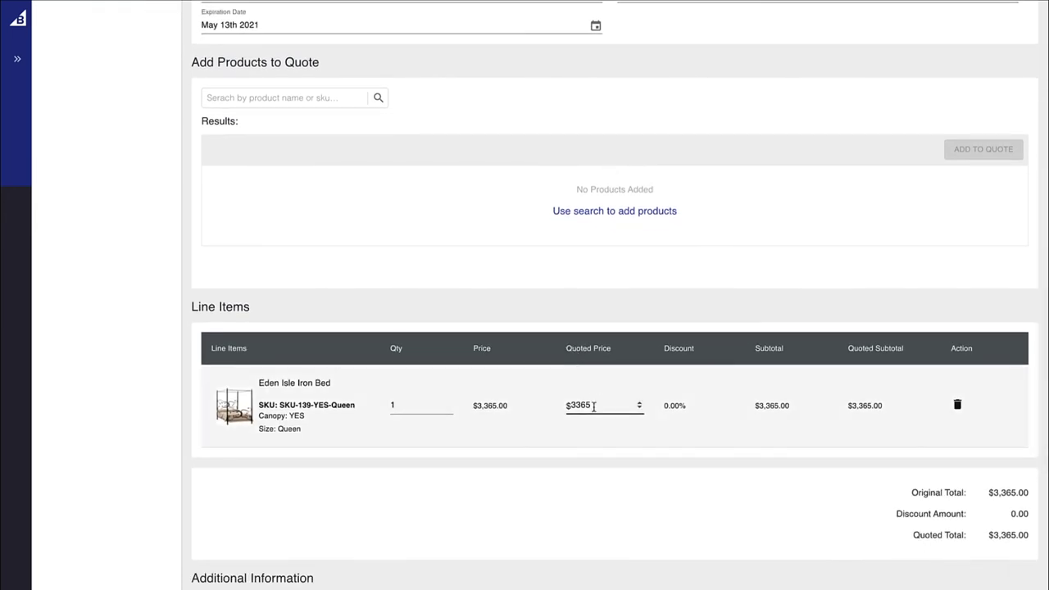
left_click_drag(594, 403, 567, 403)
type("2000")
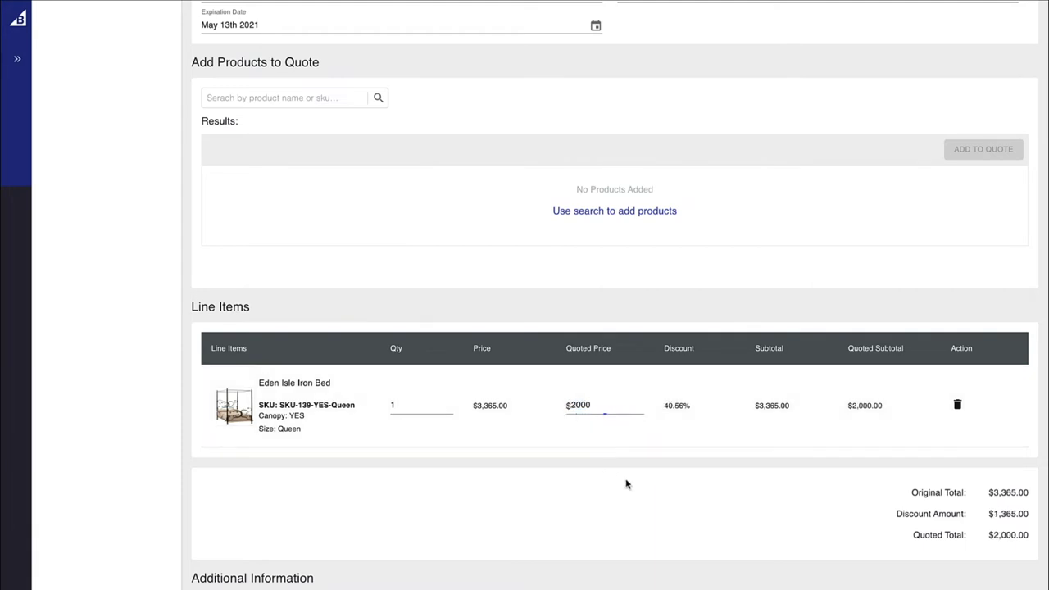
Set the bed quantity to 12 and preview the $24,000.00 quote
scroll(625, 482, "down", 1)
left_click(414, 379)
type("2")
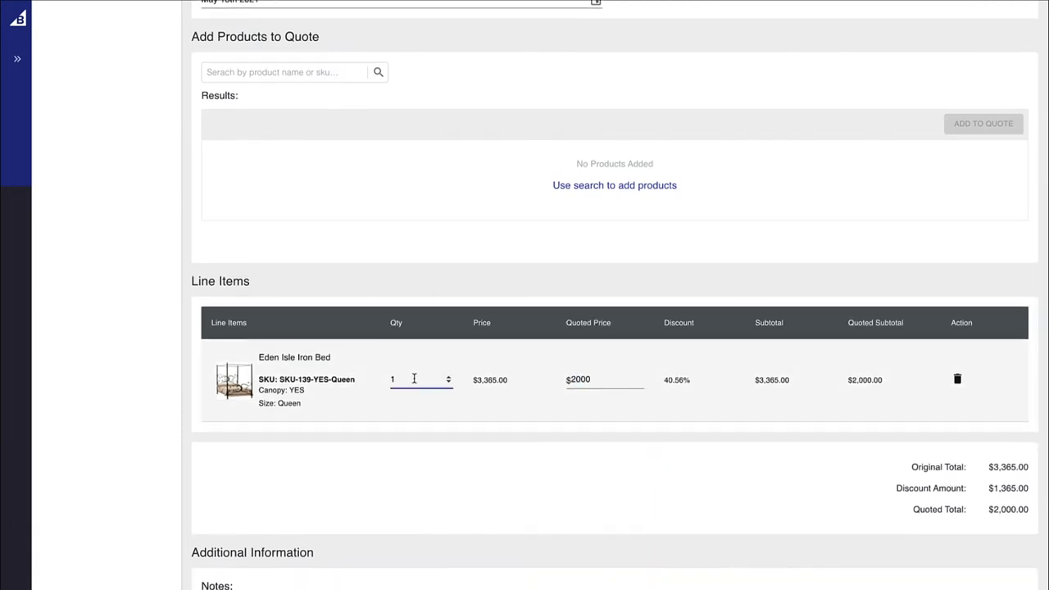
left_click(596, 470)
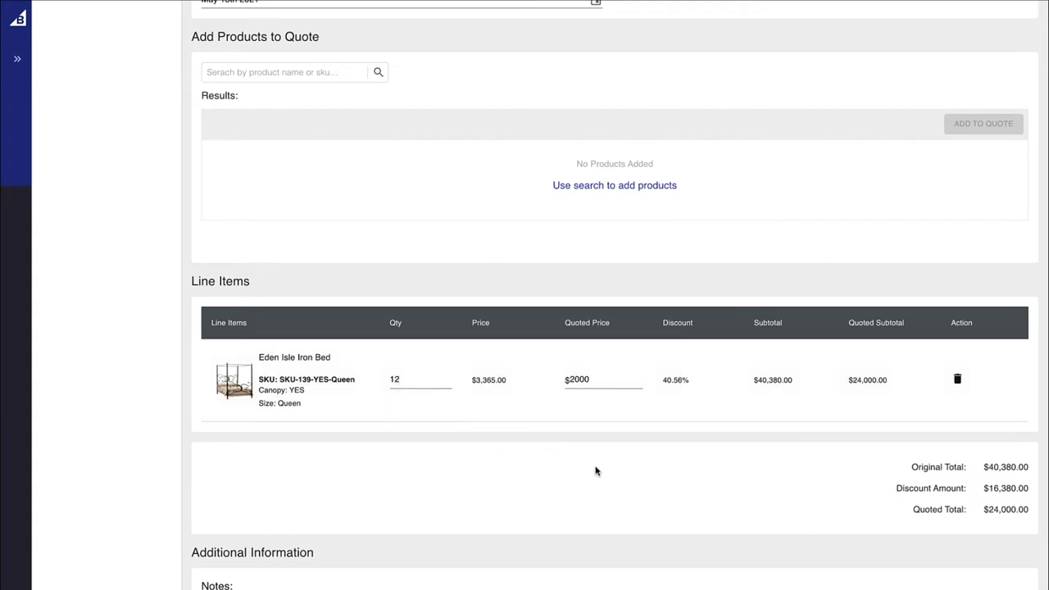
scroll(595, 470, "down", 5)
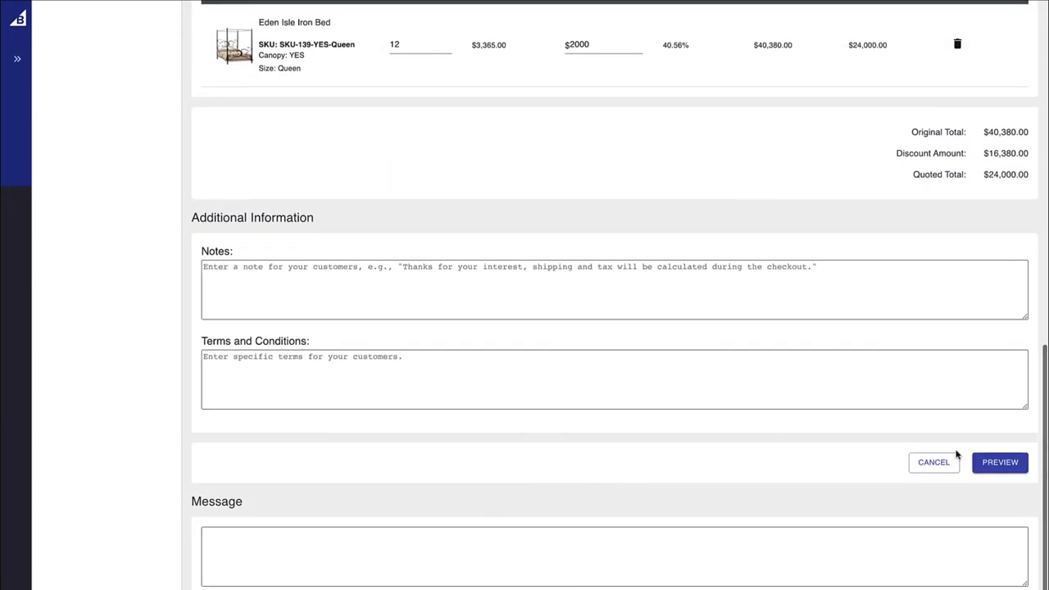
left_click(1000, 462)
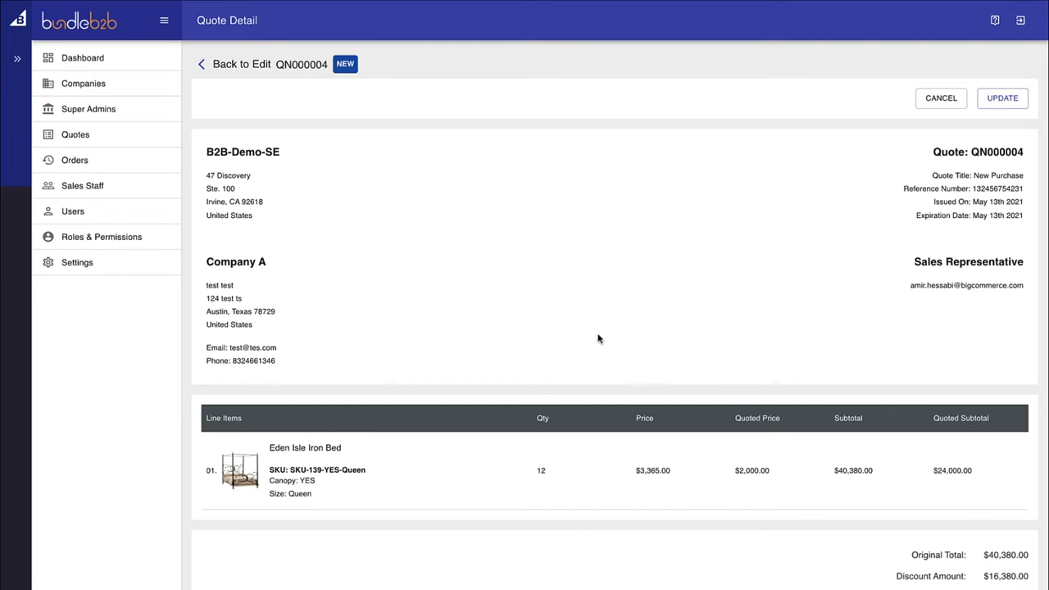
Update the revised QN000004 and email its quote link to the contact
scroll(590, 332, "down", 1)
left_click(1008, 87)
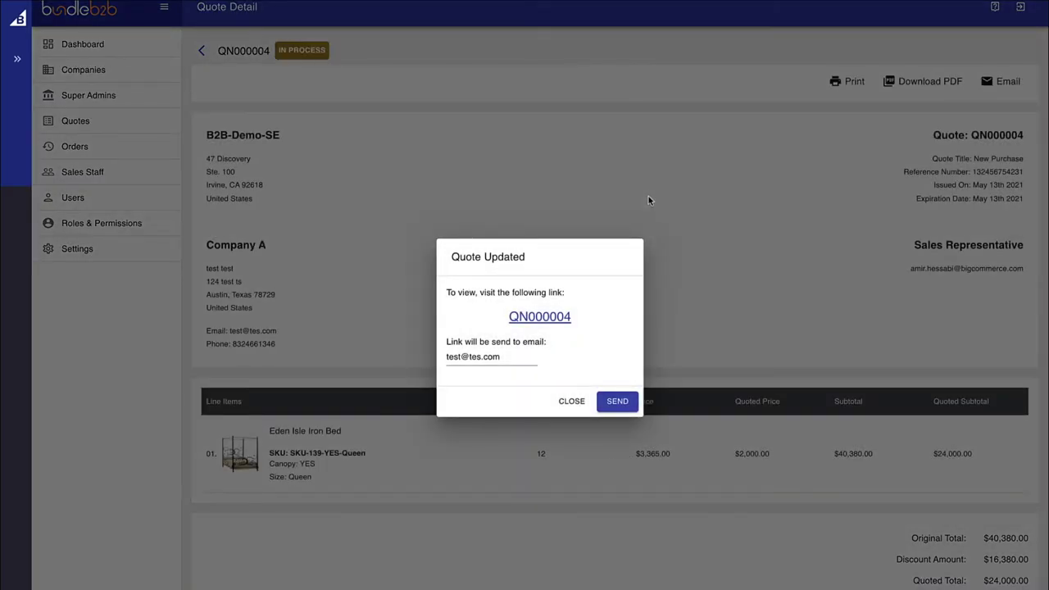
left_click(517, 357)
left_click(530, 319)
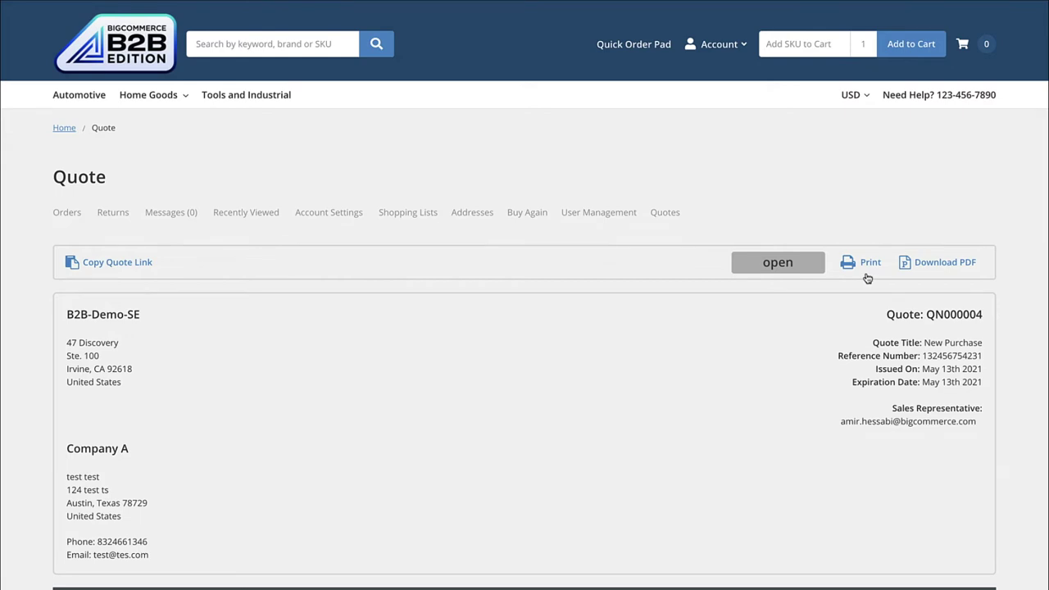
Review the quote page down to its $24,000 quoted total and Proceed to Checkout
scroll(571, 358, "down", 2)
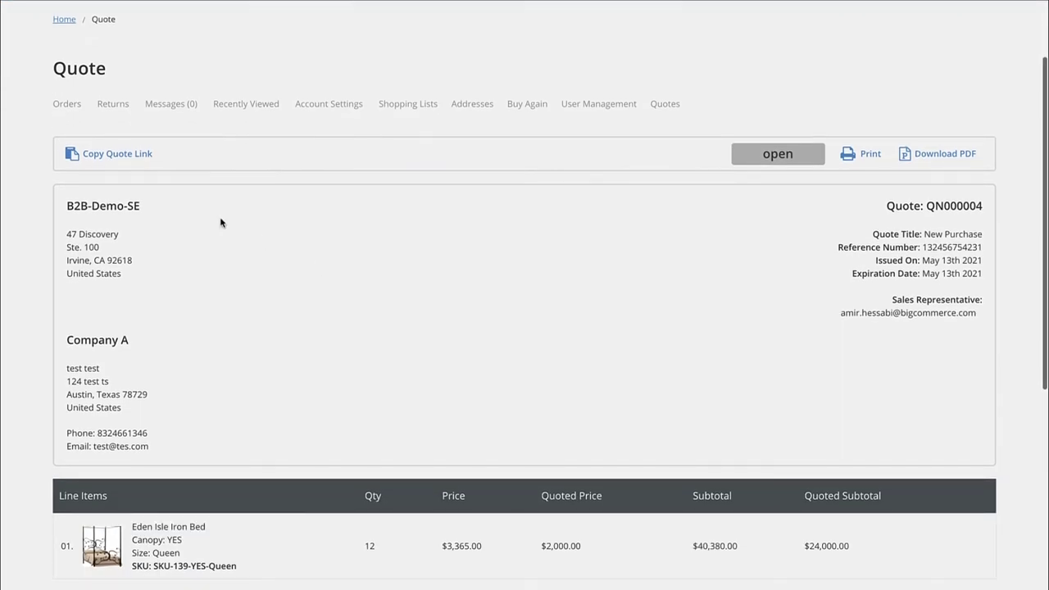
scroll(527, 364, "down", 2)
scroll(527, 364, "down", 2)
scroll(520, 426, "down", 1)
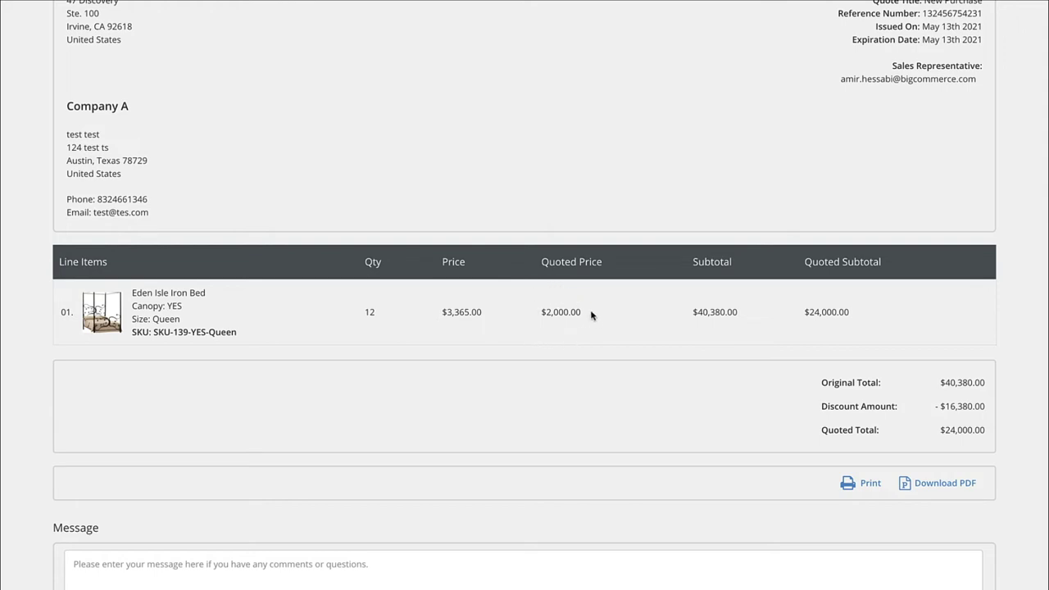
scroll(605, 320, "down", 1)
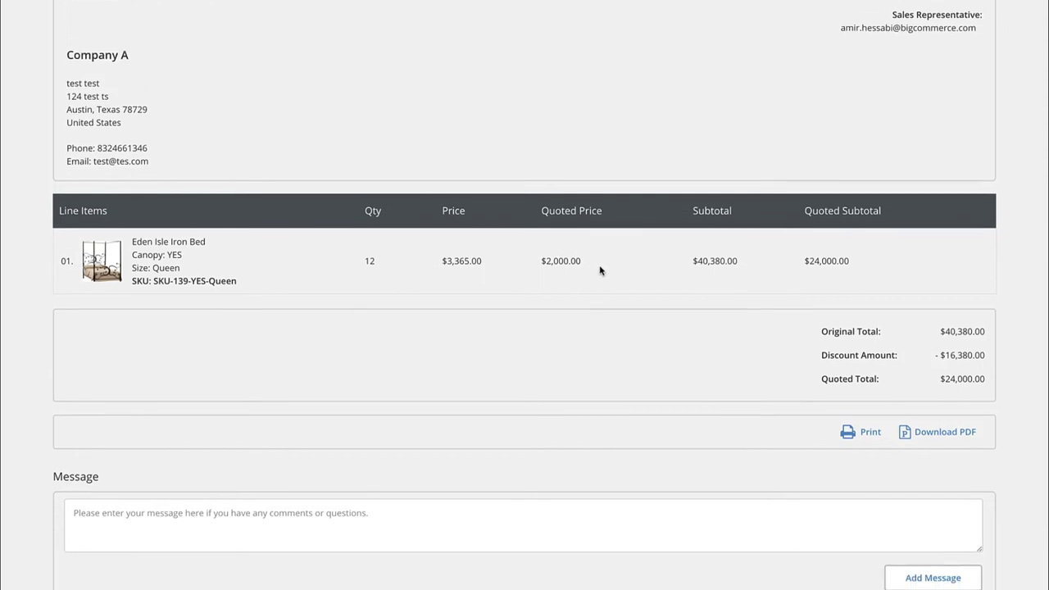
scroll(597, 286, "down", 2)
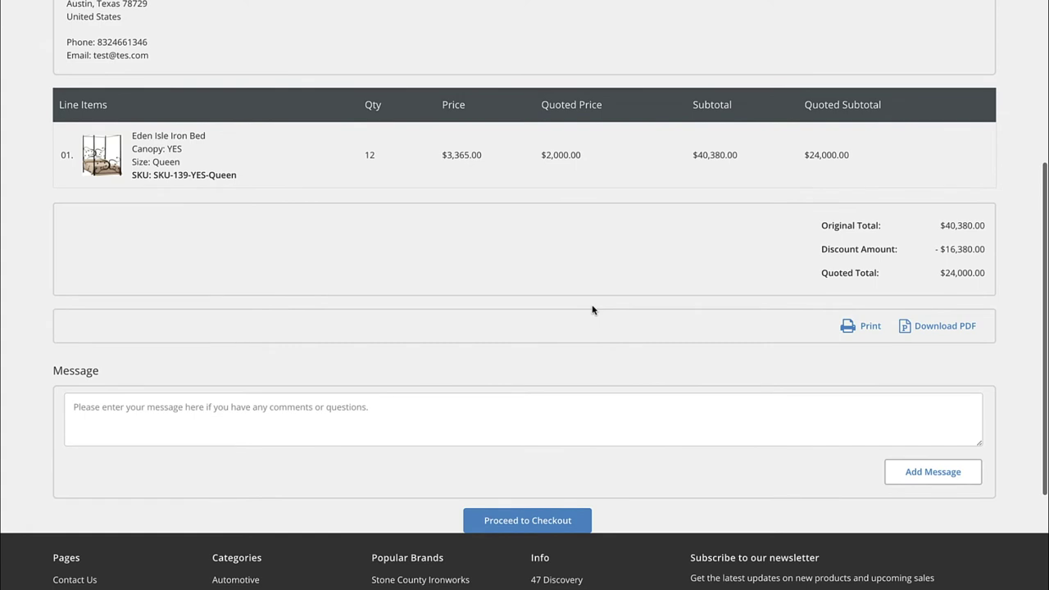
scroll(521, 307, "up", 1)
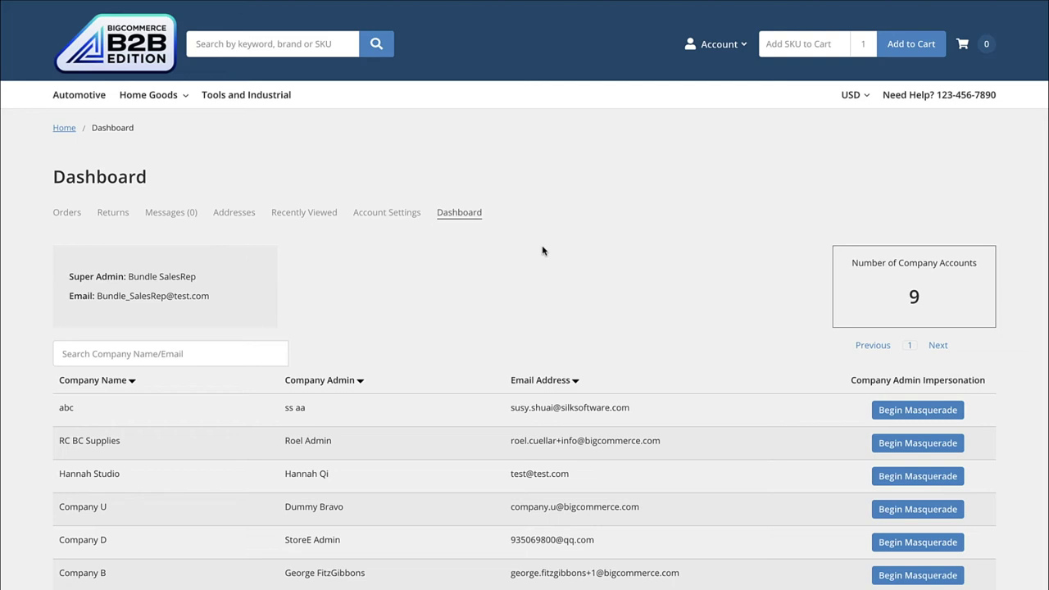
Begin masquerading as Company A and open one of its account sections
scroll(541, 249, "down", 2)
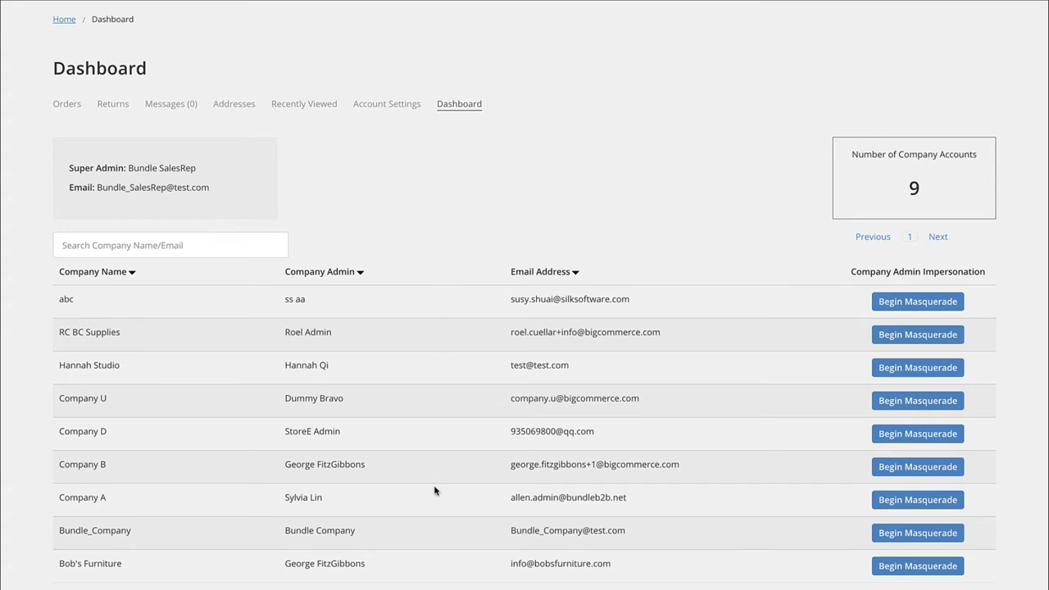
left_click(904, 507)
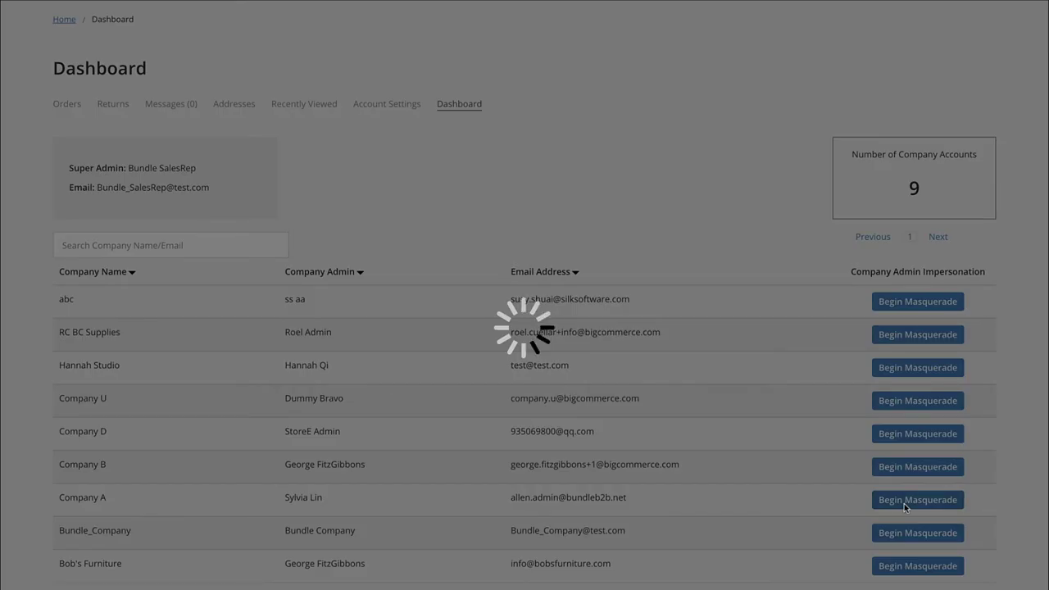
scroll(468, 283, "down", 3)
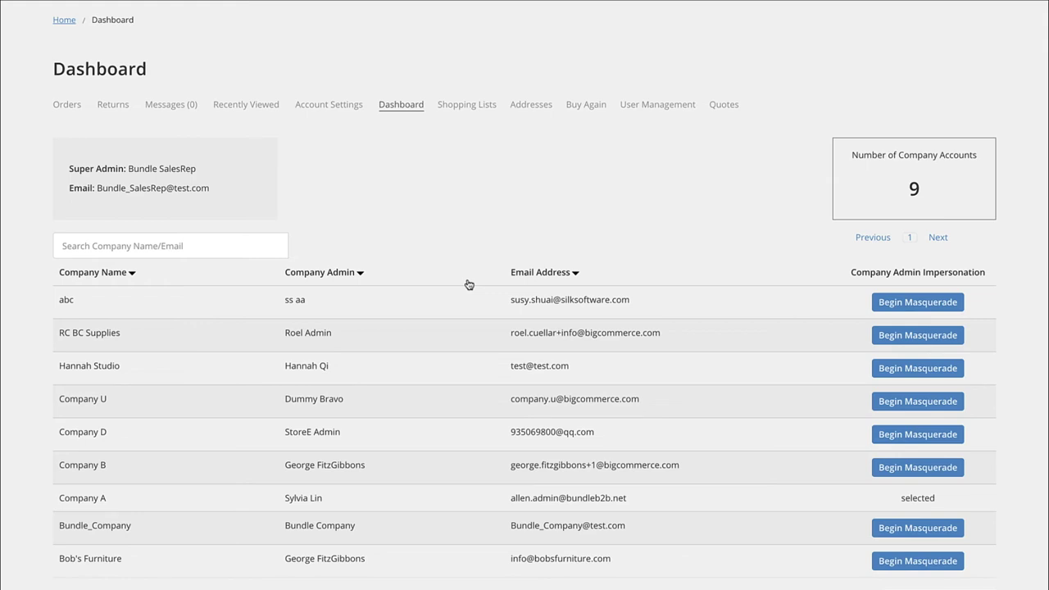
scroll(468, 283, "up", 2)
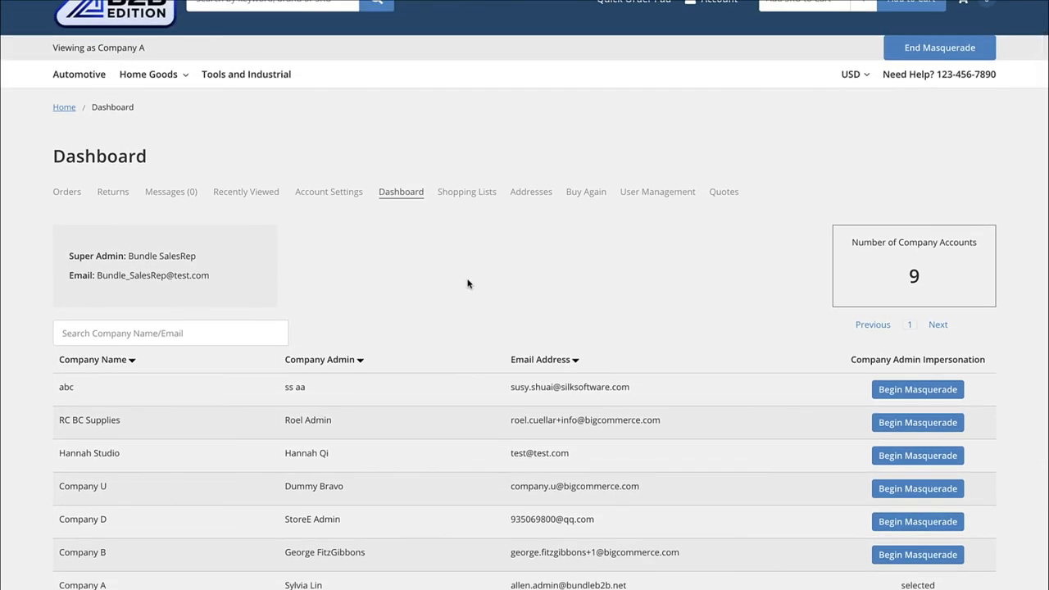
scroll(468, 283, "up", 1)
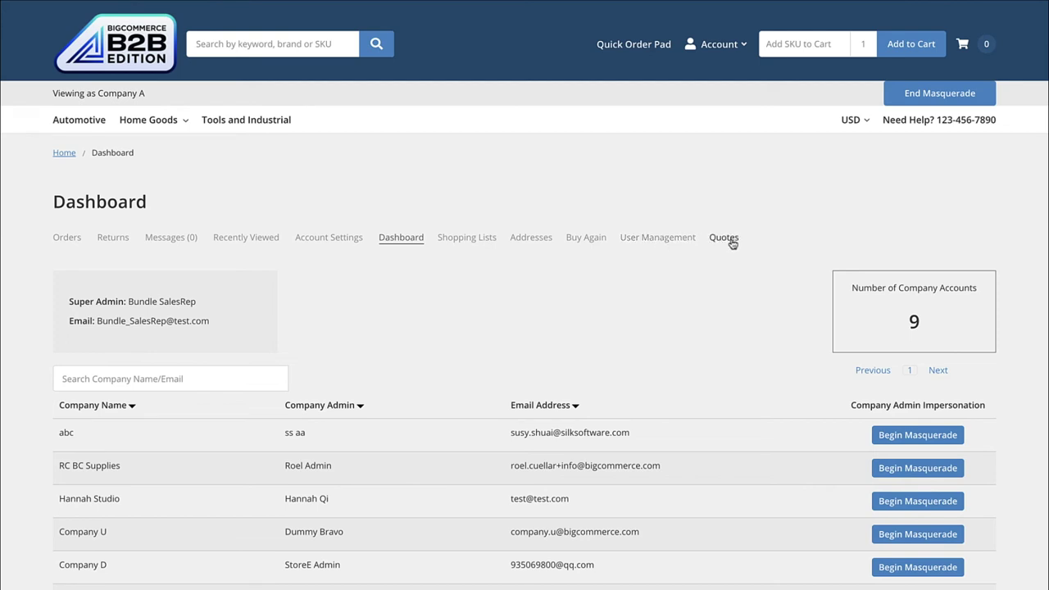
left_click(532, 239)
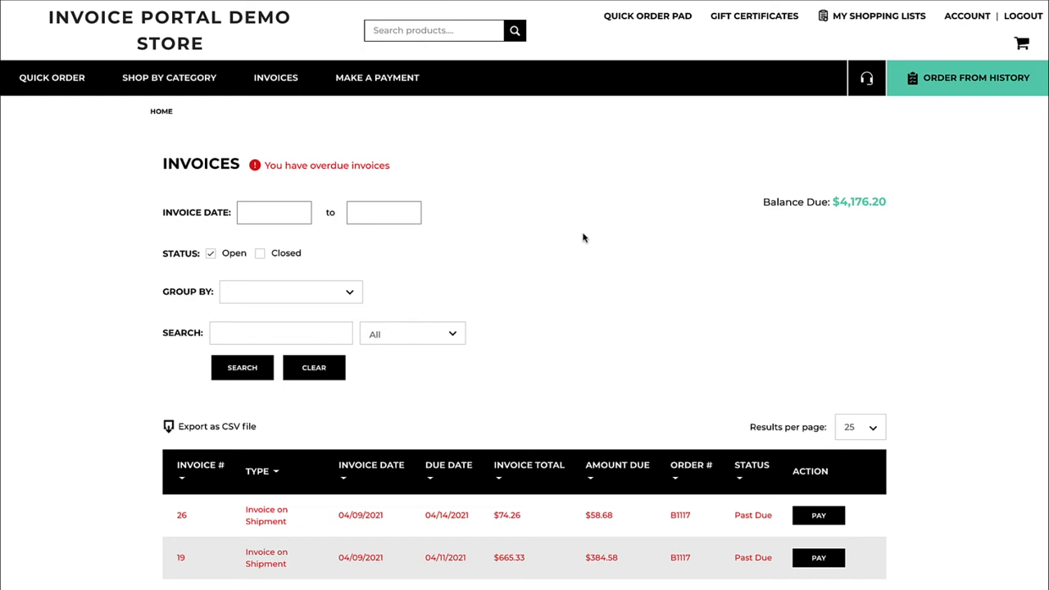
Look over the past-due open invoices and open the detail page for invoice 18
scroll(582, 241, "down", 3)
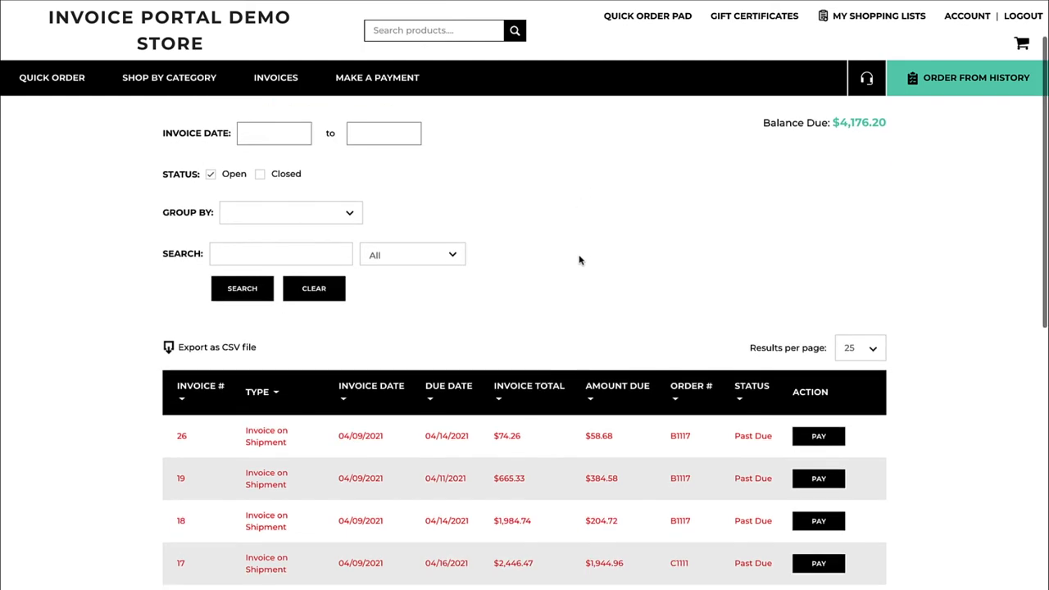
scroll(530, 255, "down", 2)
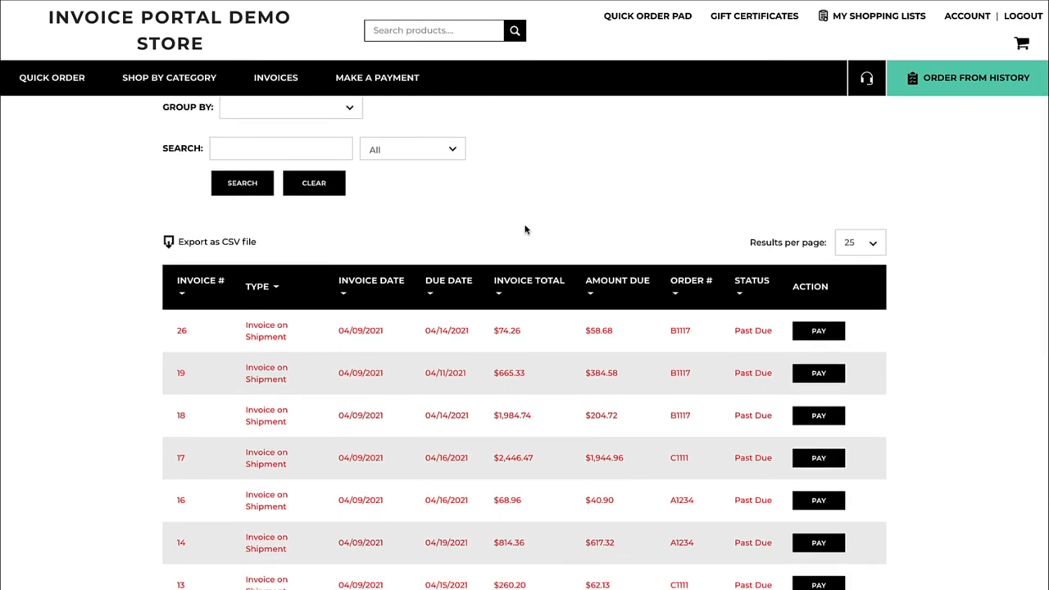
scroll(526, 229, "up", 3)
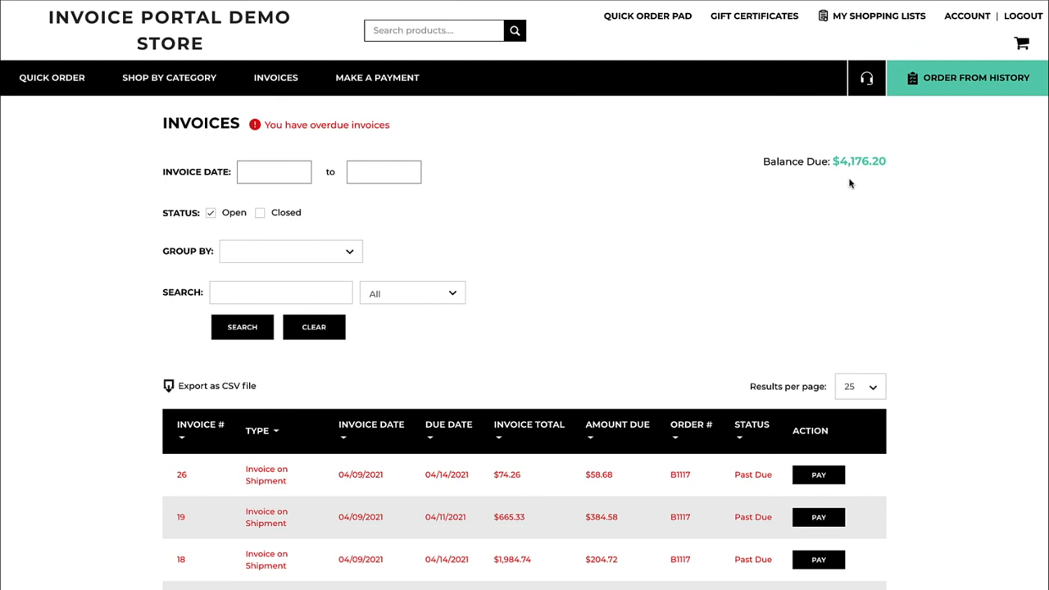
scroll(580, 270, "down", 2)
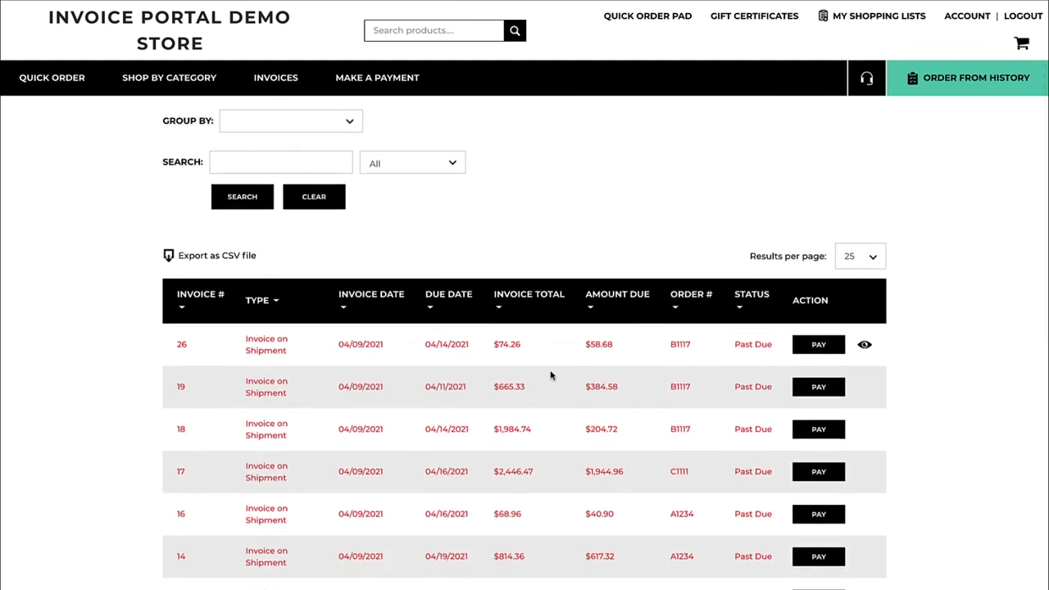
scroll(550, 375, "down", 2)
scroll(549, 375, "down", 1)
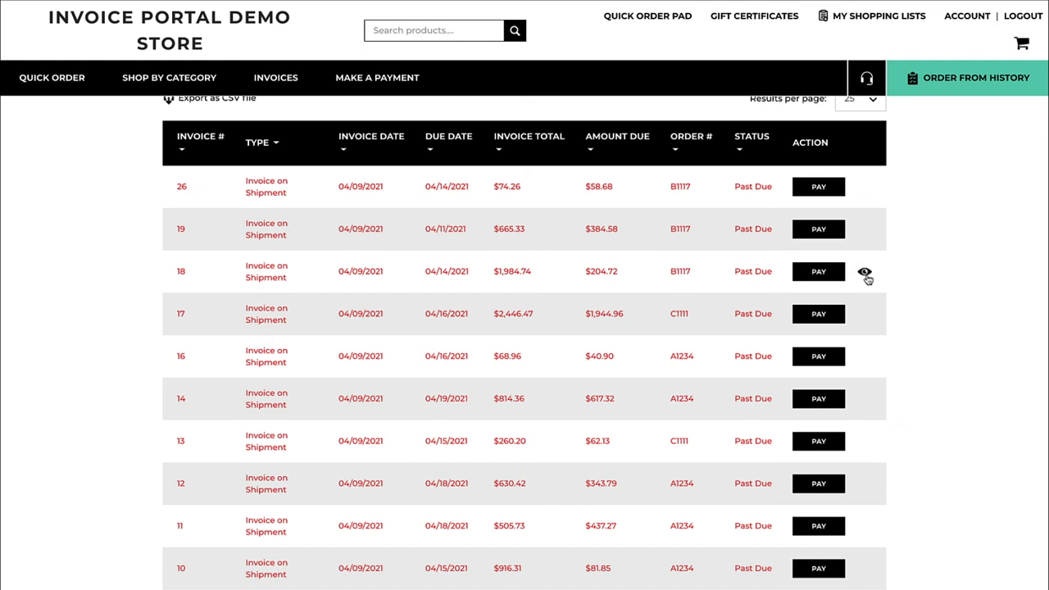
left_click(865, 274)
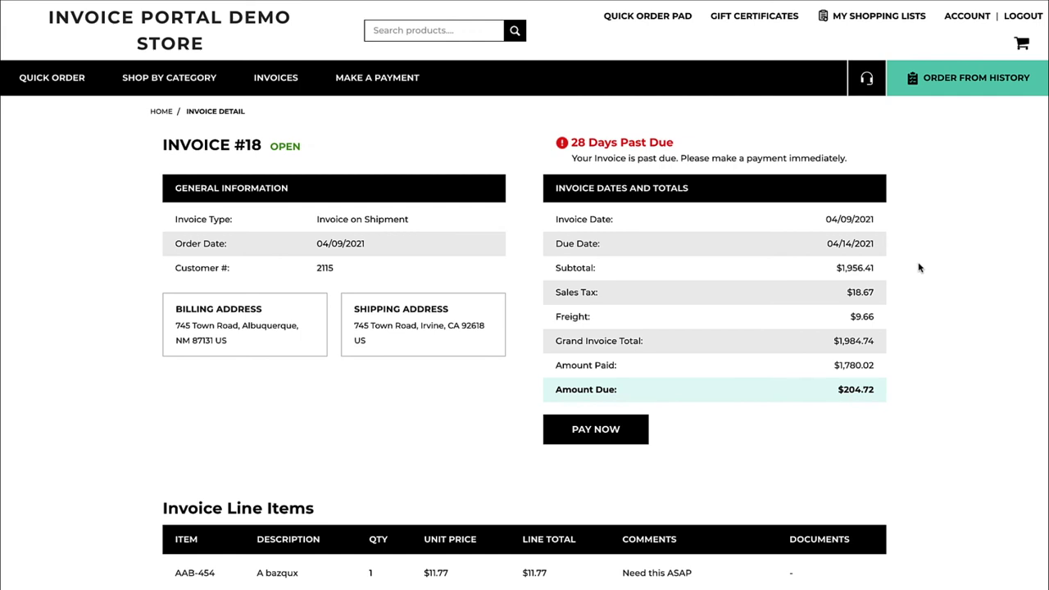
Review invoice 18's line items, shipments and earlier payment on its detail page
scroll(919, 267, "down", 3)
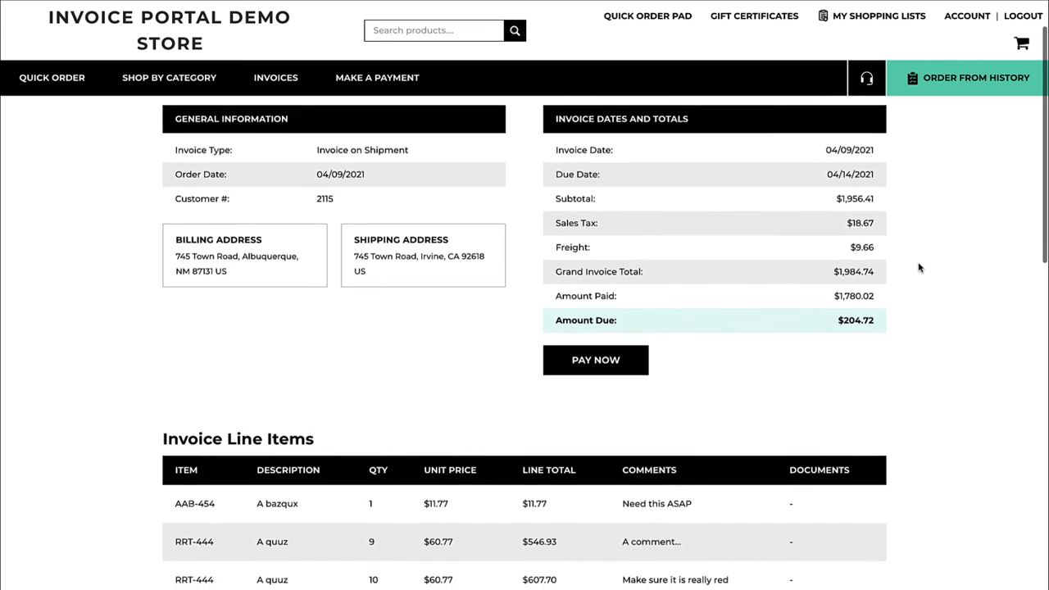
scroll(912, 350, "down", 3)
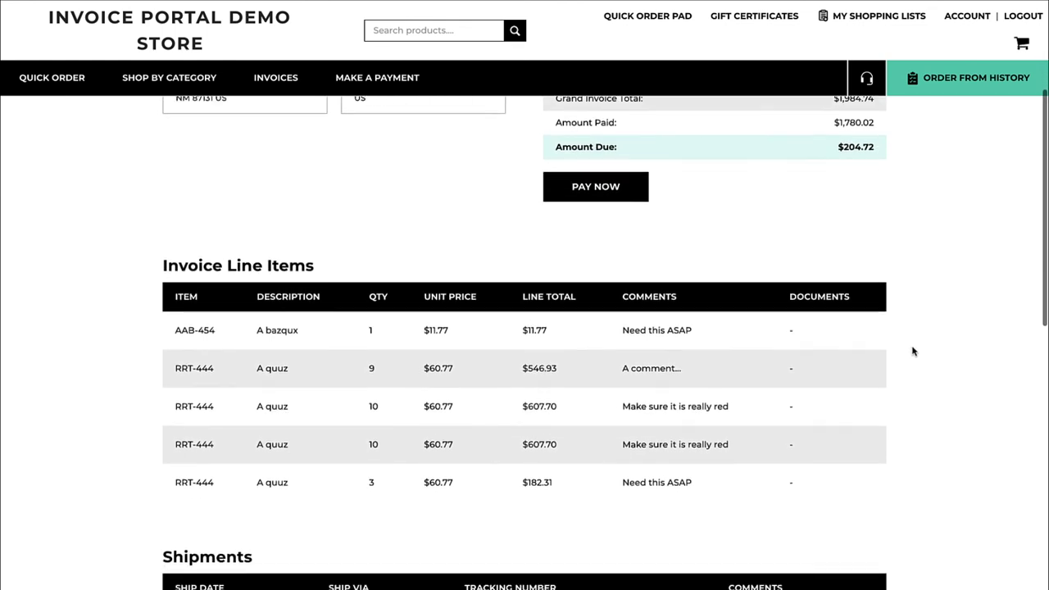
scroll(913, 351, "down", 1)
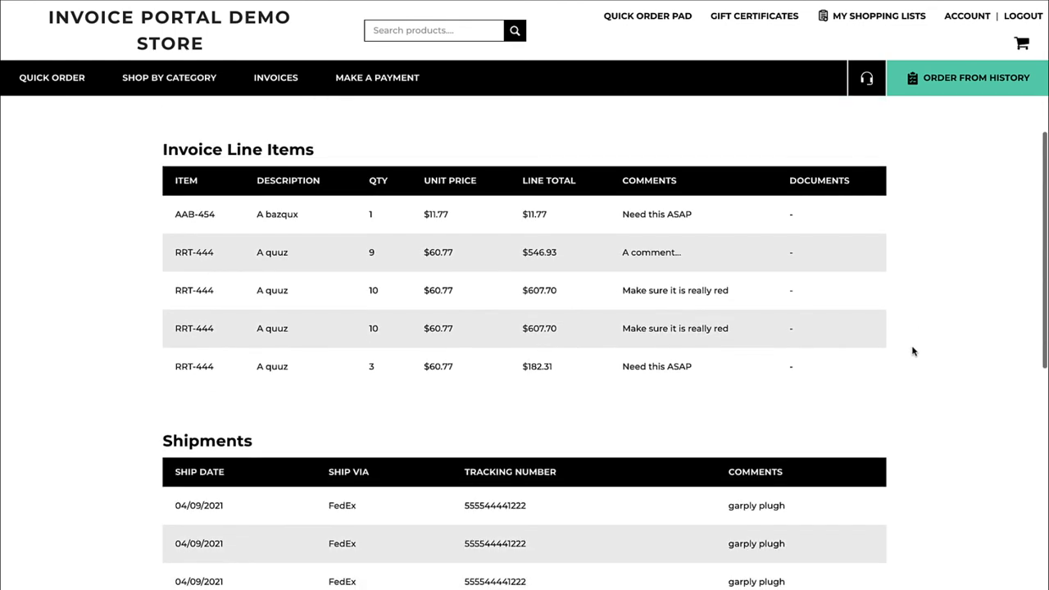
scroll(913, 351, "down", 1)
scroll(912, 350, "down", 3)
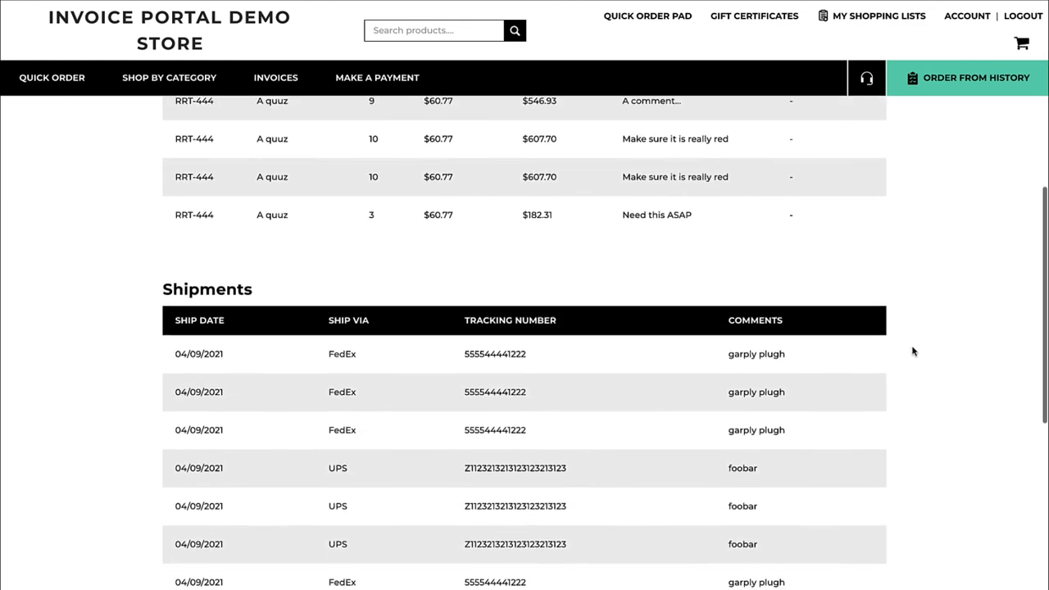
scroll(914, 410, "down", 1)
scroll(913, 419, "down", 3)
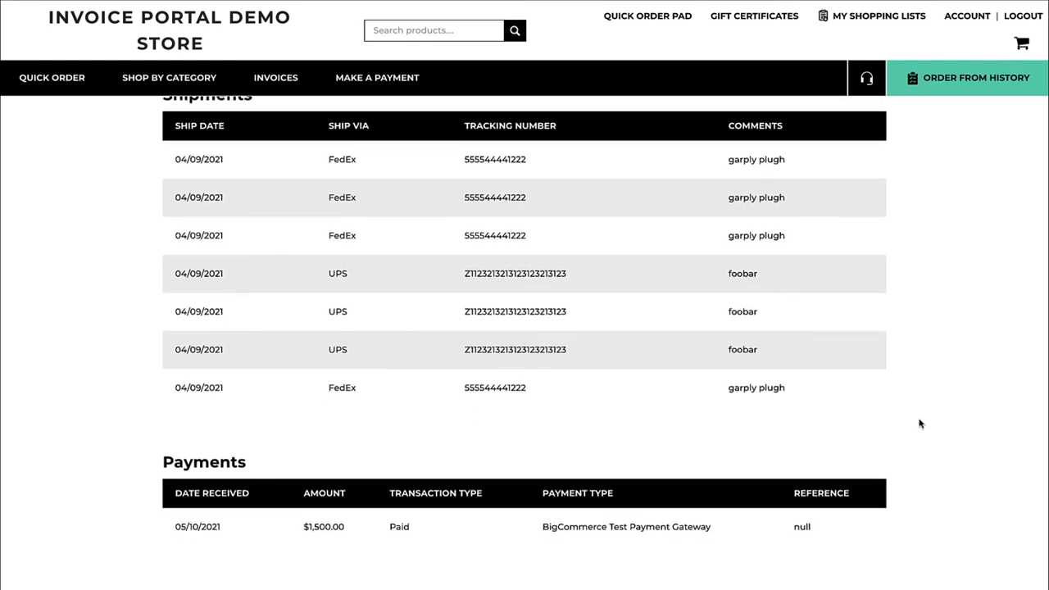
scroll(919, 424, "up", 1)
scroll(919, 422, "up", 7)
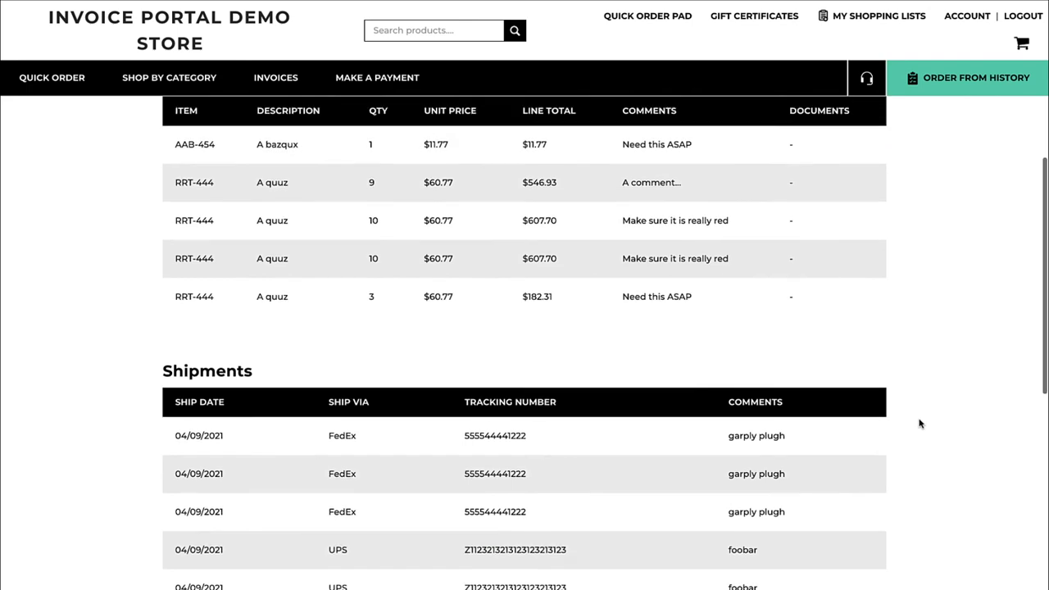
scroll(919, 422, "up", 1)
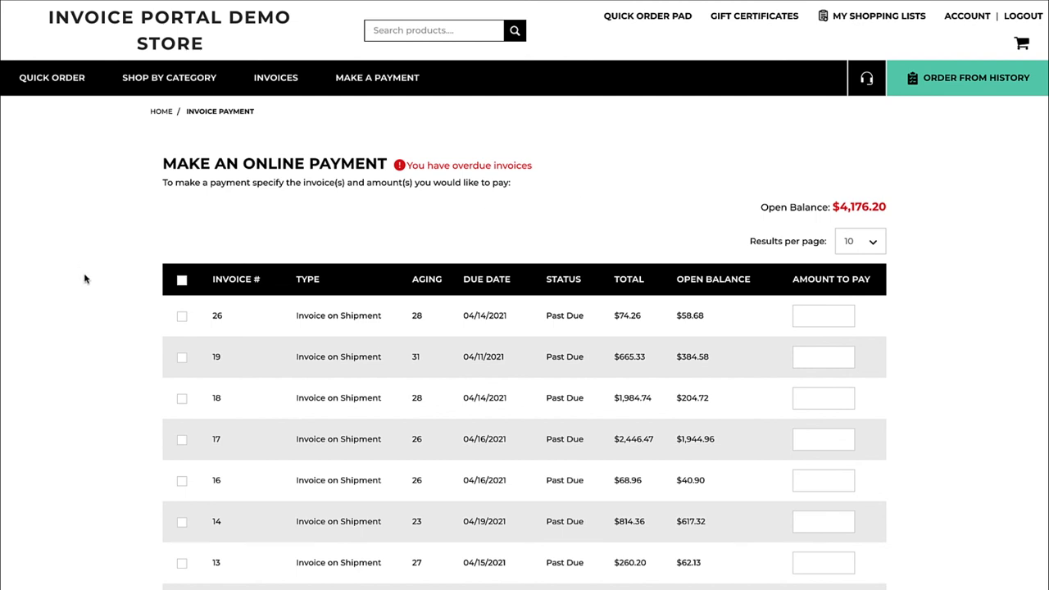
Select invoices 26, 19 and 18 for payment and continue to checkout for $647.98
left_click(182, 320)
left_click(183, 358)
left_click(182, 401)
scroll(98, 418, "down", 2)
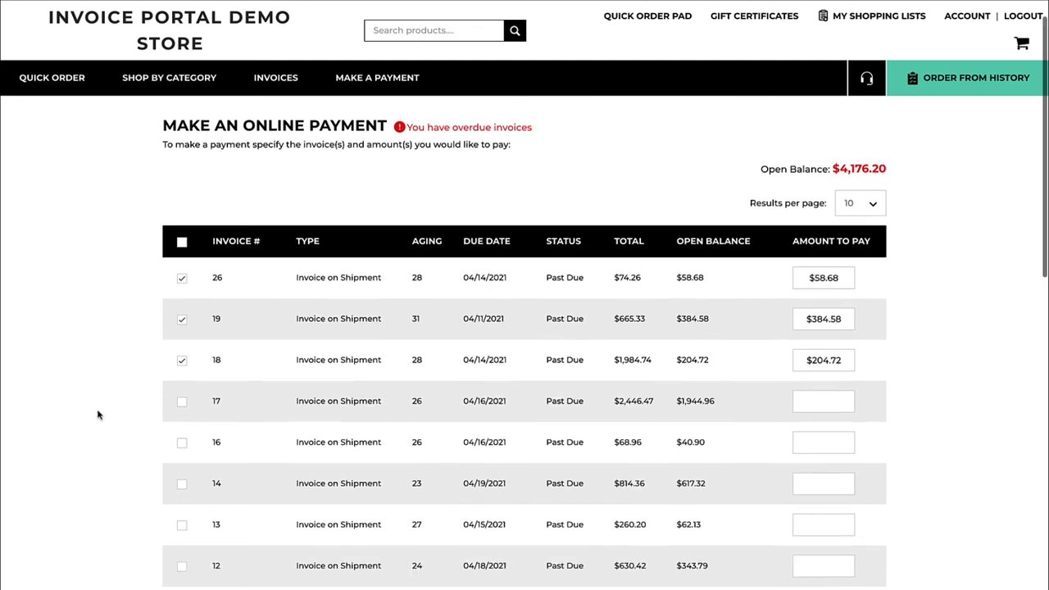
scroll(97, 421, "down", 5)
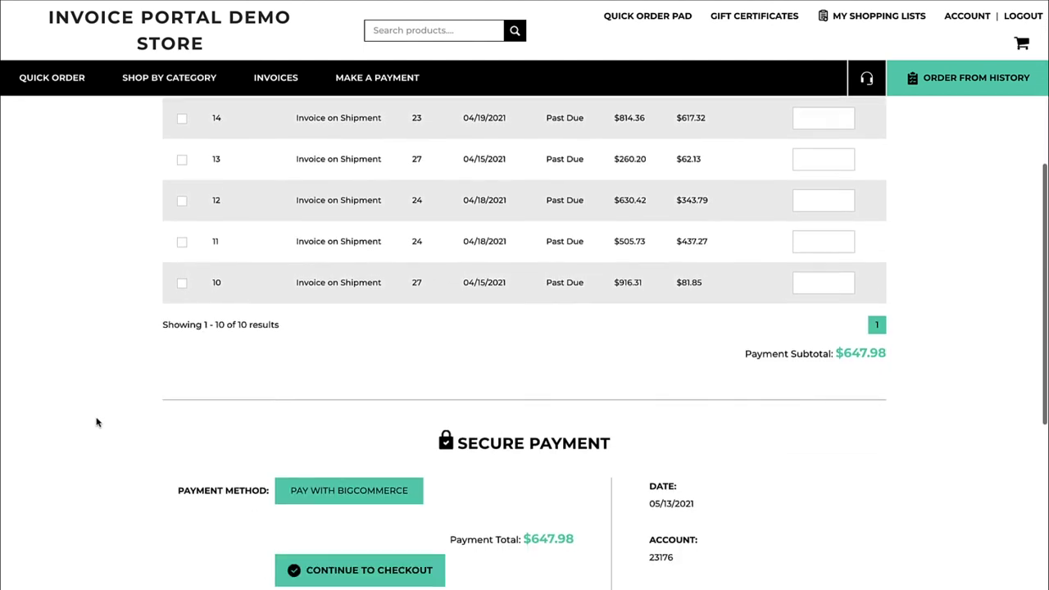
scroll(98, 423, "down", 1)
left_click(369, 512)
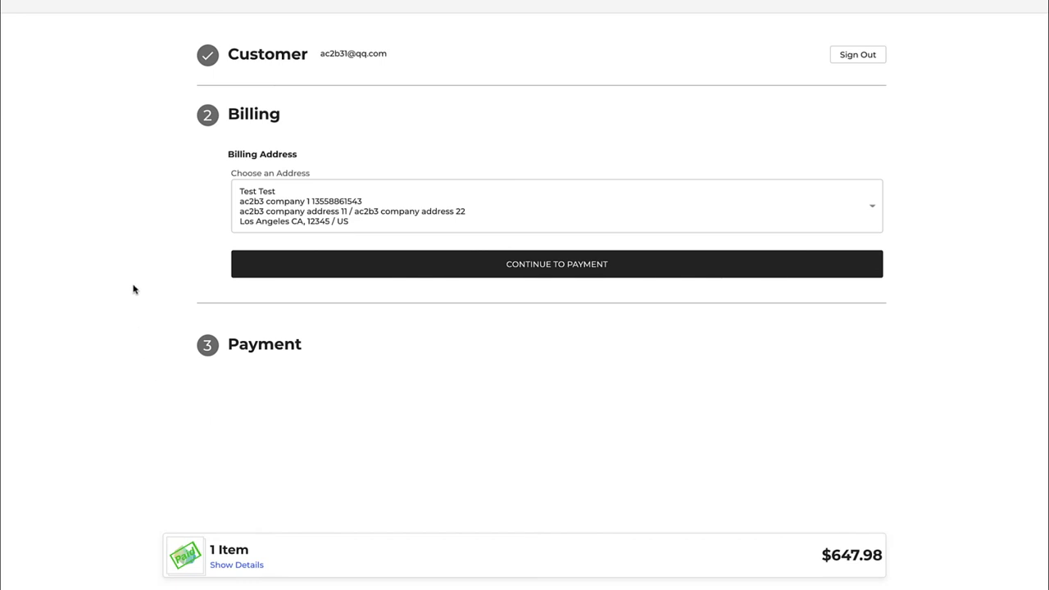
Confirm the billing address, choose Test Gateway and enter the test card number
left_click(243, 264)
left_click(342, 294)
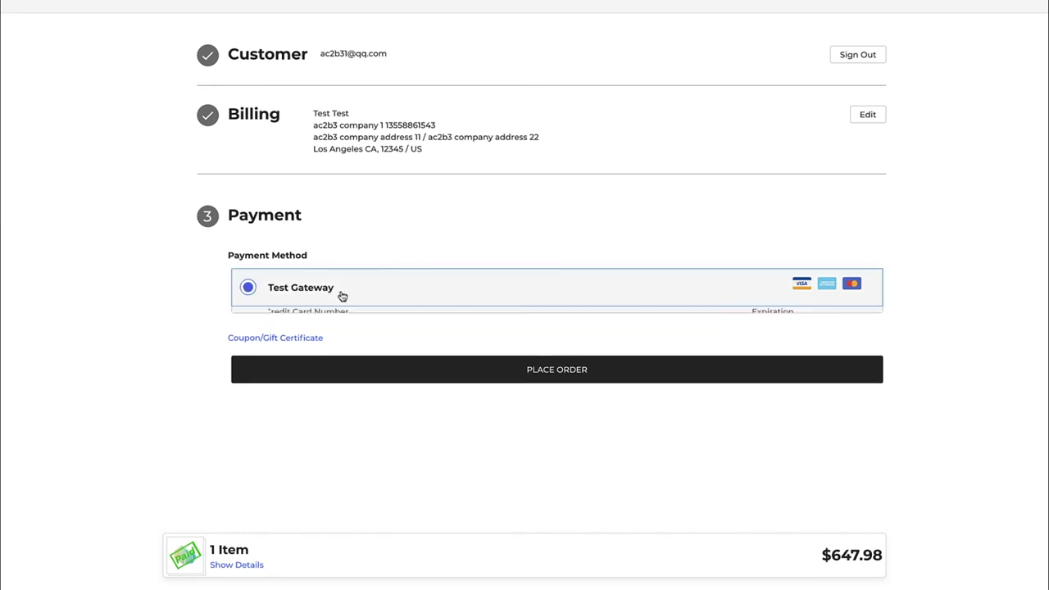
left_click(363, 336)
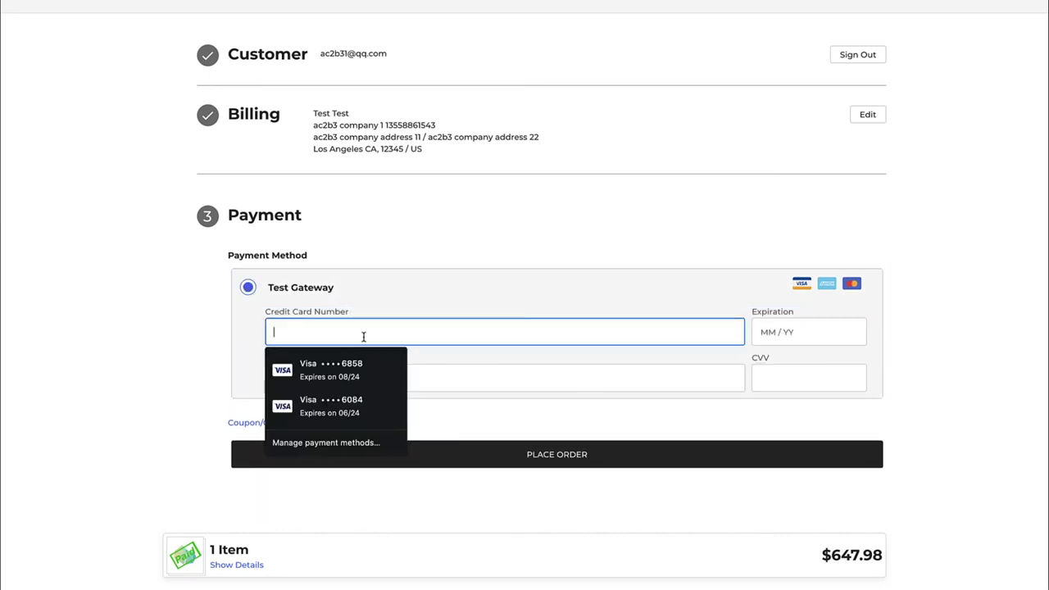
type("4111 ")
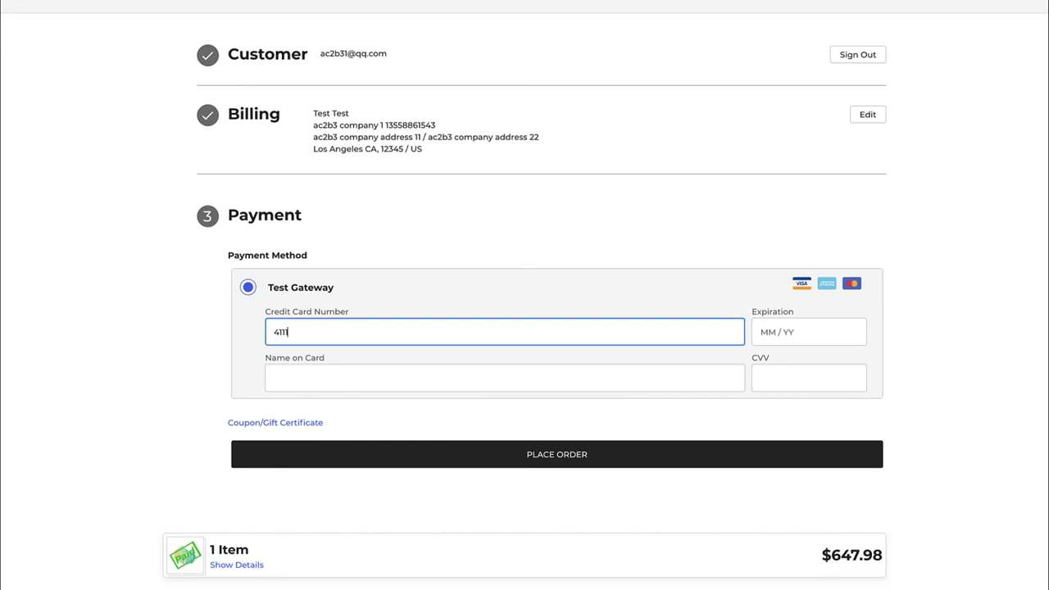
type("1111 1111 111111")
key("BackSpace")
key("BackSpace")
Enter expiry 12 / 25, the cardholder name and CVV, then place the order
left_click(778, 326)
type("12")
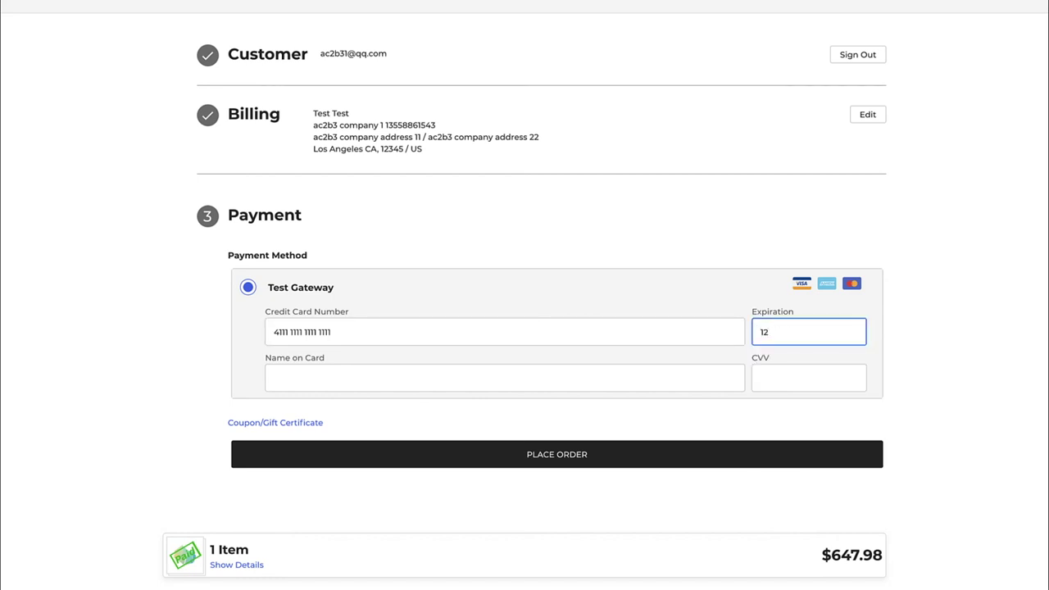
type(" / 25")
left_click(658, 372)
type("Amir")
key("Tab")
type("123")
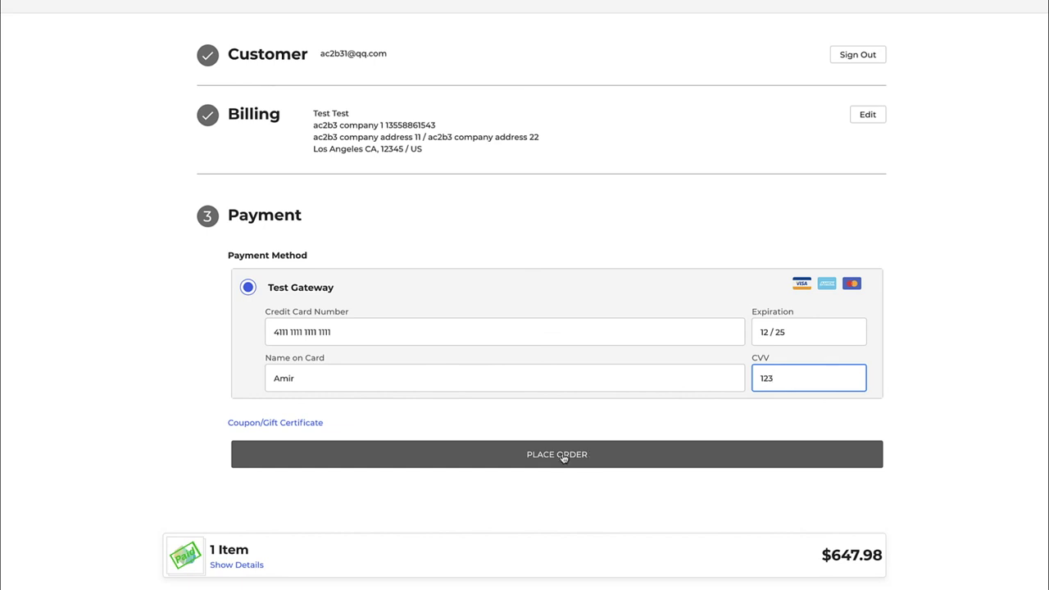
left_click(563, 455)
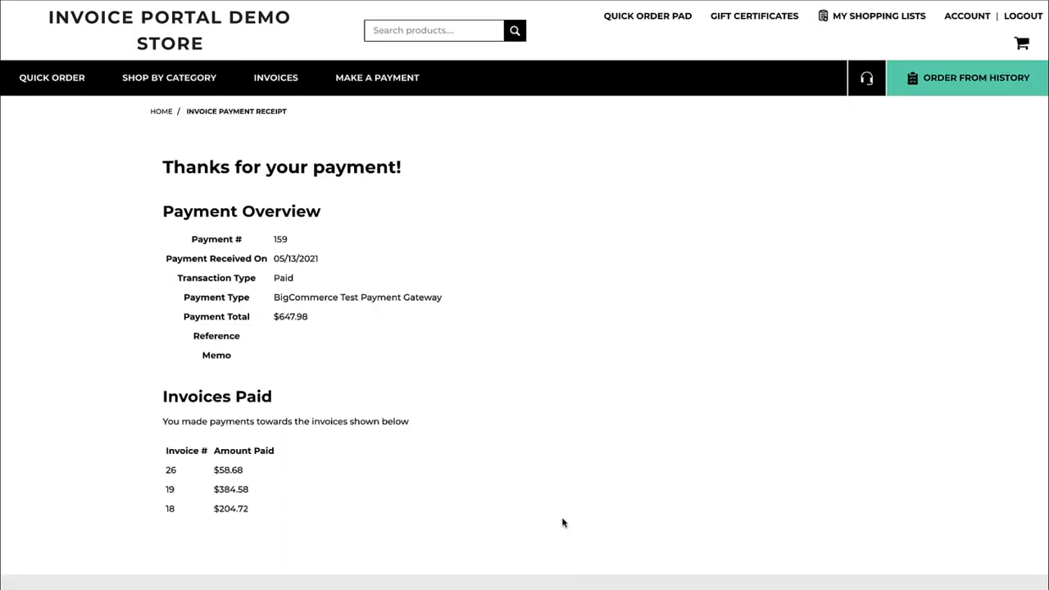